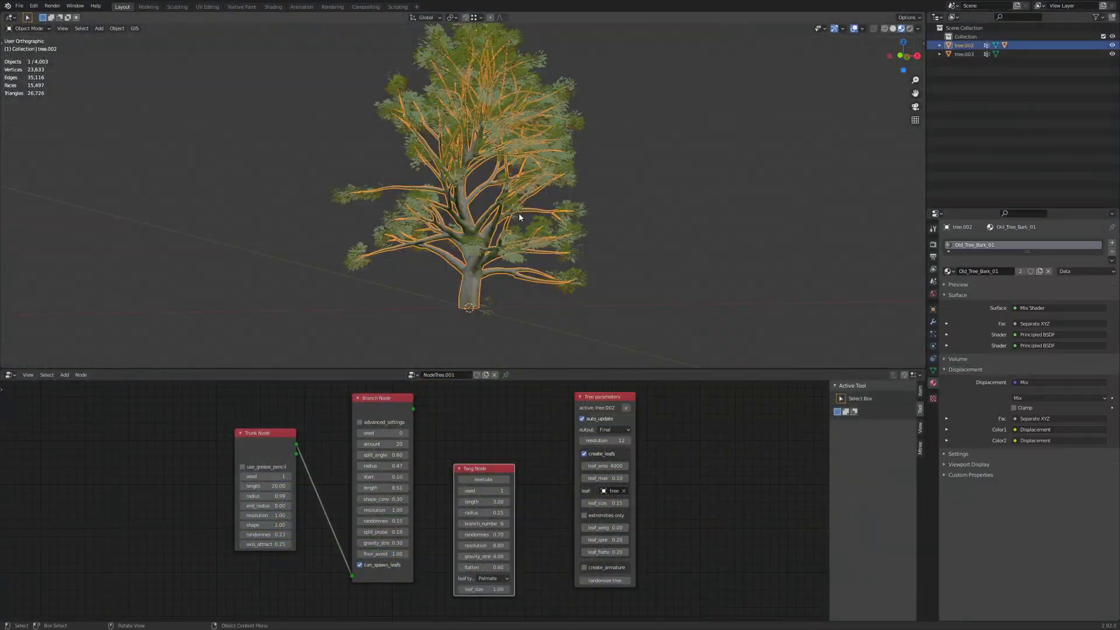
pyautogui.scroll(5, 519, 212)
pyautogui.press('z')
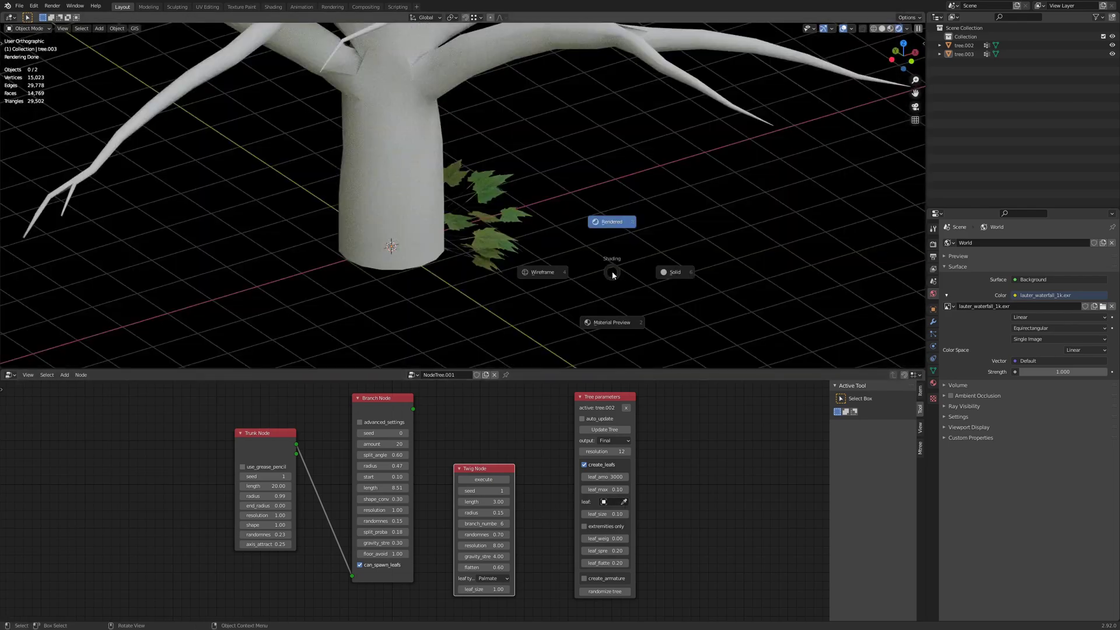
pyautogui.click(479, 216)
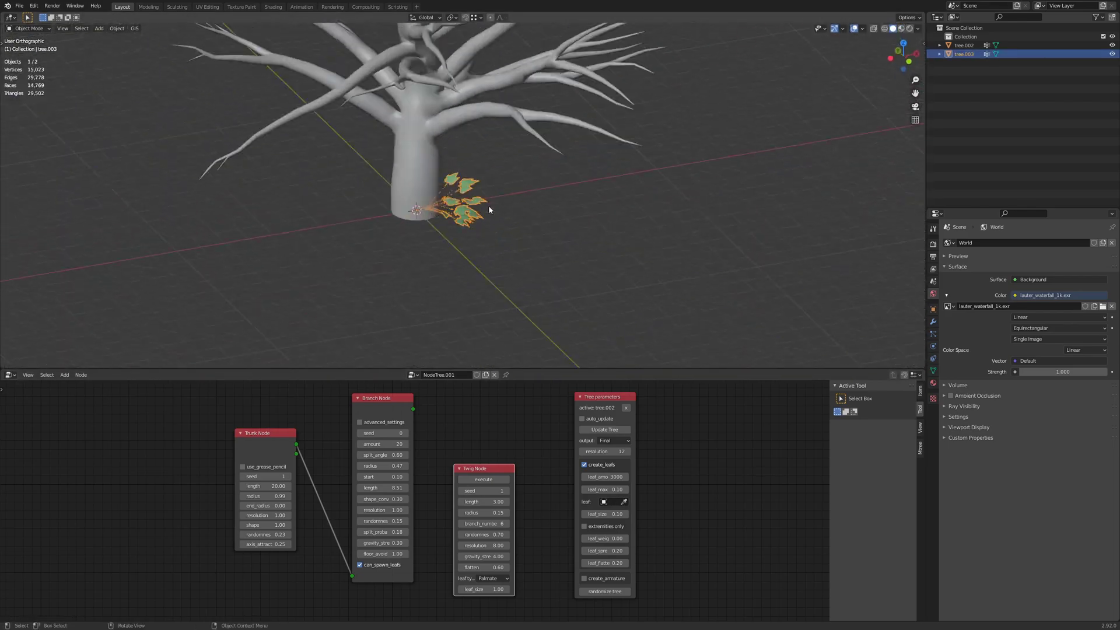
pyautogui.scroll(3, 488, 206)
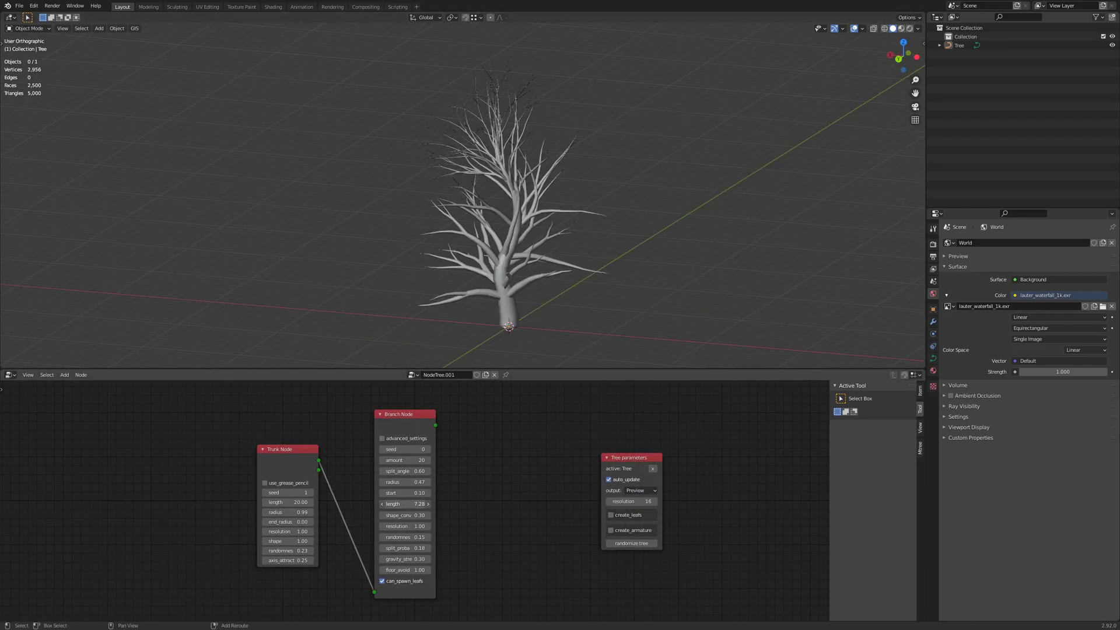
pyautogui.doubleClick(405, 504)
pyautogui.write('7')
pyautogui.press('Return')
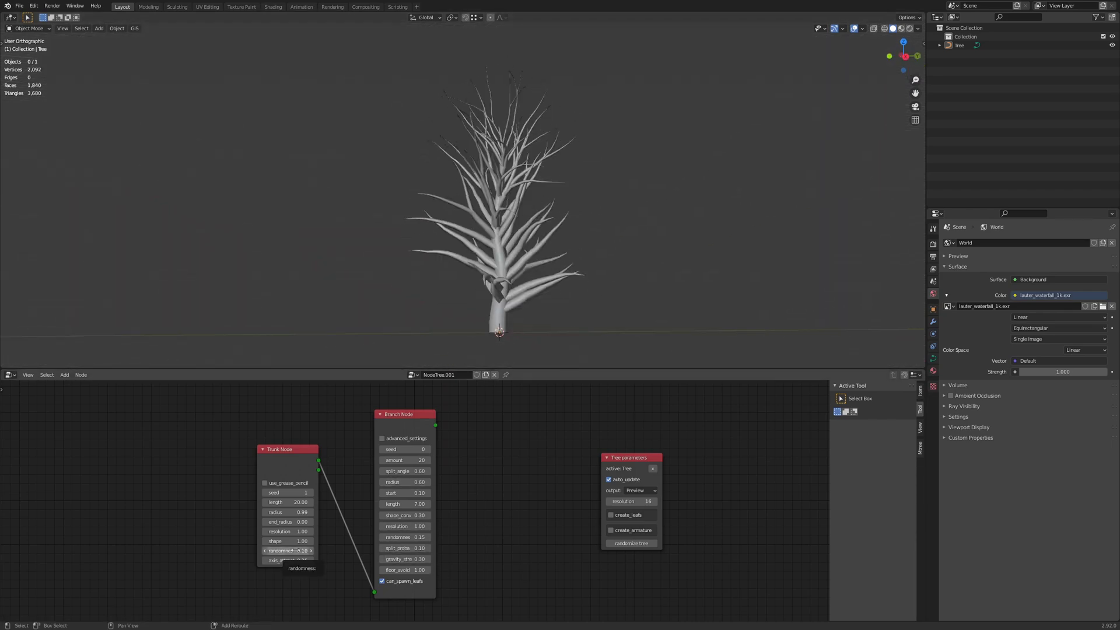
pyautogui.moveTo(289, 512); pyautogui.dragTo(318, 502)
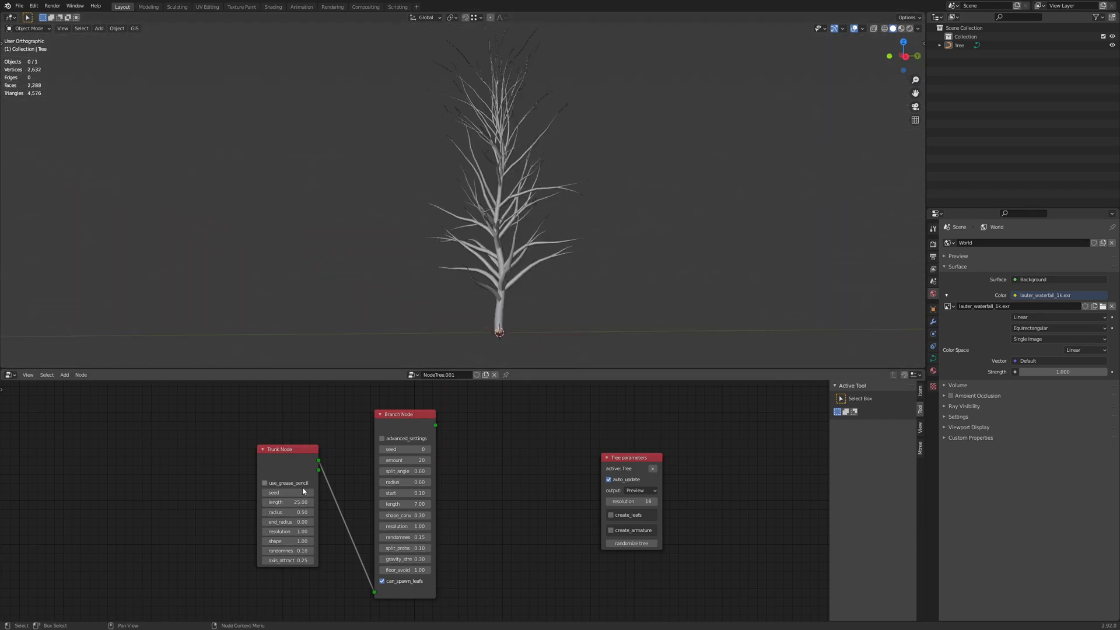
pyautogui.click(507, 250)
pyautogui.moveTo(508, 249); pyautogui.dragTo(453, 267, button='middle')
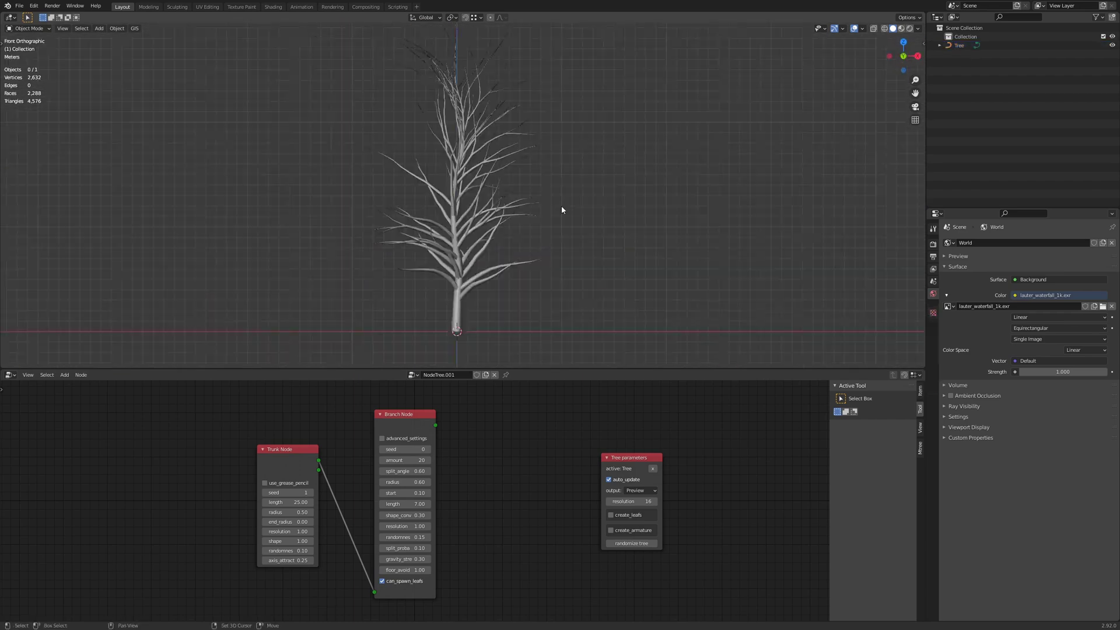
pyautogui.click(608, 479)
pyautogui.click(402, 414)
pyautogui.press('x')
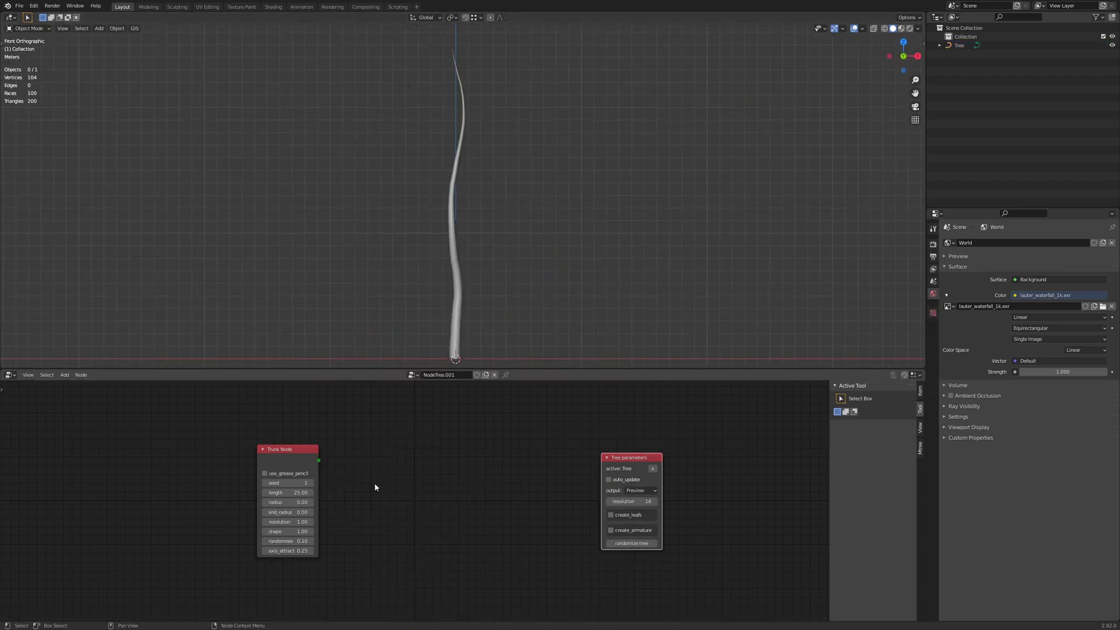
pyautogui.click(450, 250)
pyautogui.press('Delete')
pyautogui.click(652, 464)
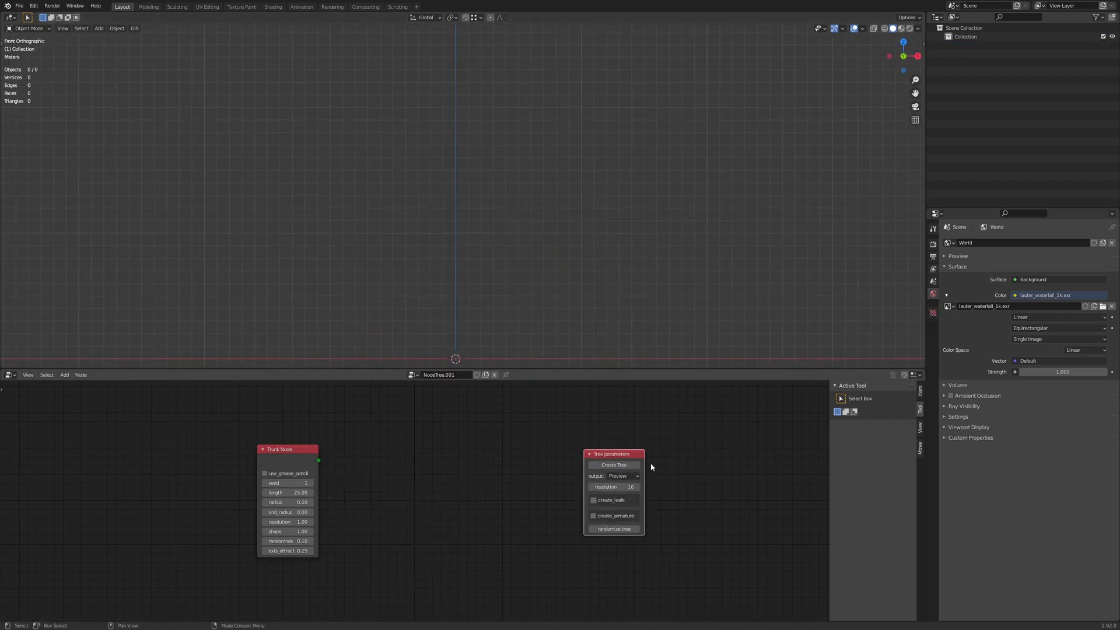
pyautogui.press('x')
pyautogui.hotkey('shift', 'a')
pyautogui.press('x')
pyautogui.hotkey('shift', 'a')
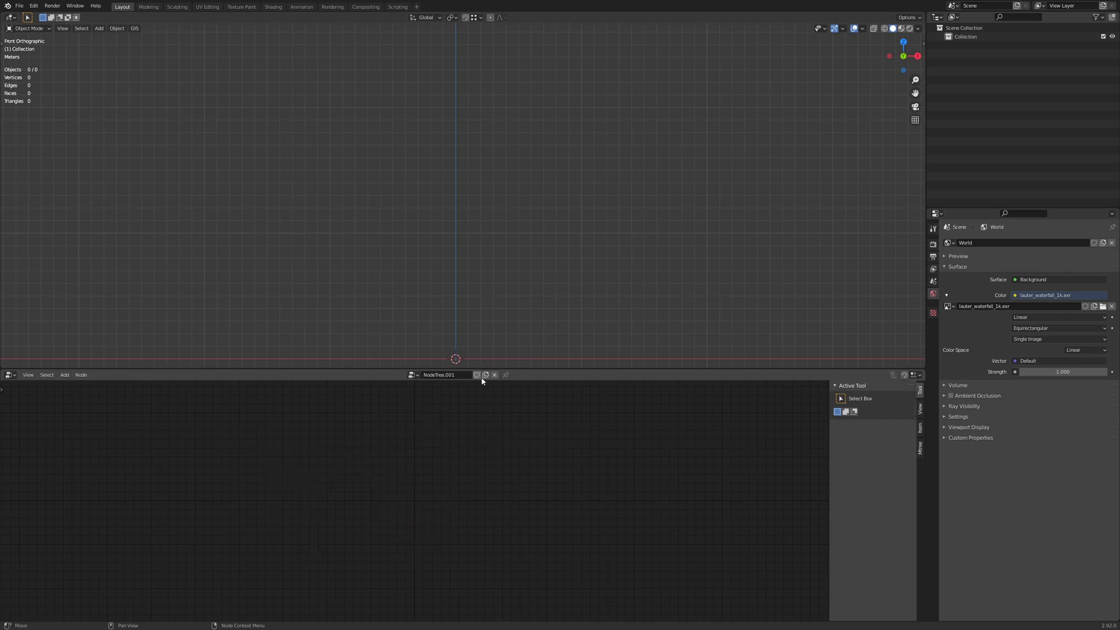
pyautogui.click(494, 375)
pyautogui.hotkey('shift', 'a')
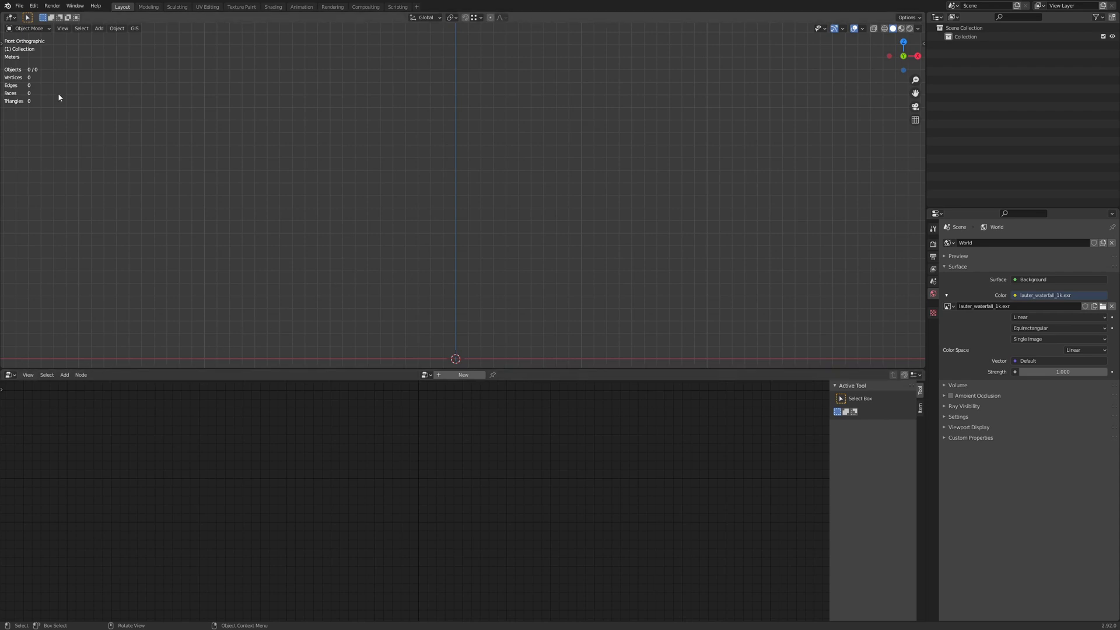
# Switch the lower editor to the Mtree Node Tree type and create a new node tree
pyautogui.click(13, 374)
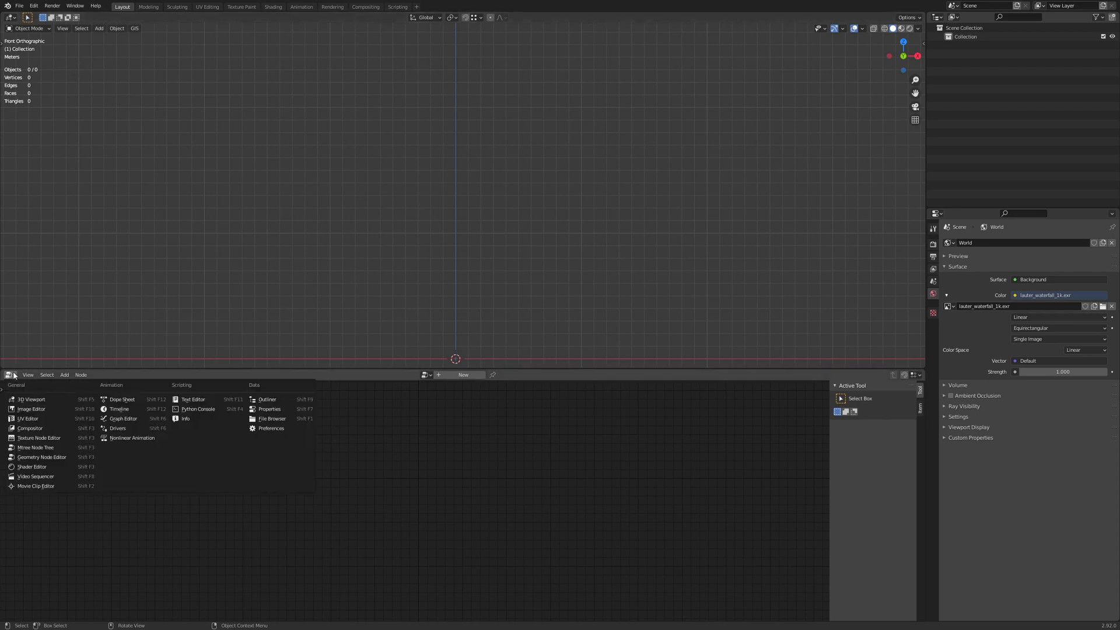
pyautogui.click(62, 448)
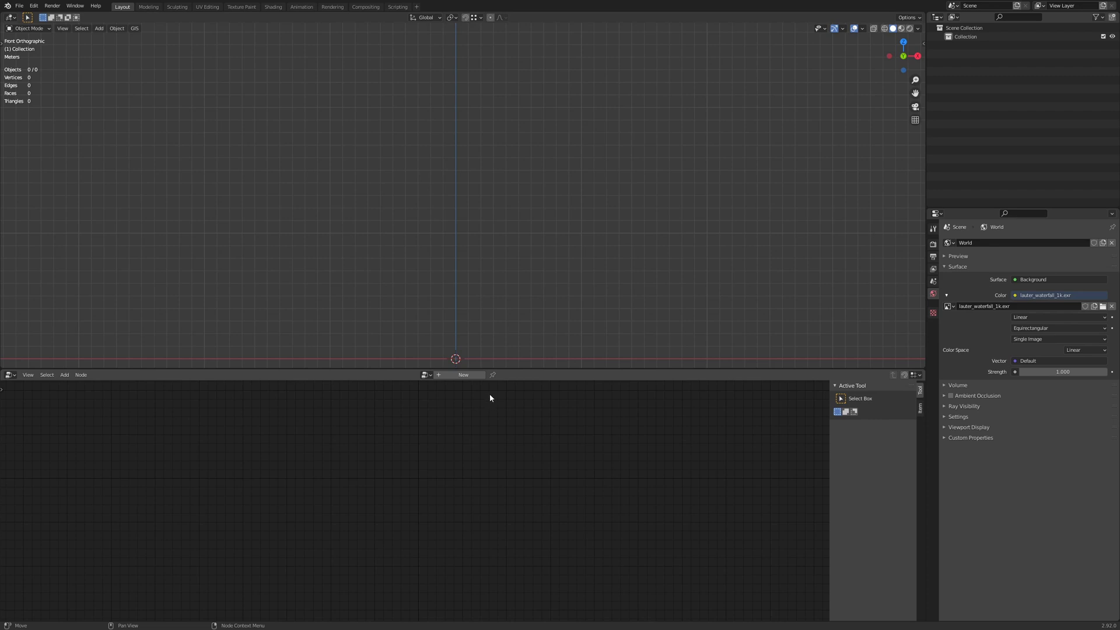
pyautogui.click(463, 375)
# Add a Trunk Node to the empty node tree
pyautogui.hotkey('shift', 'a')
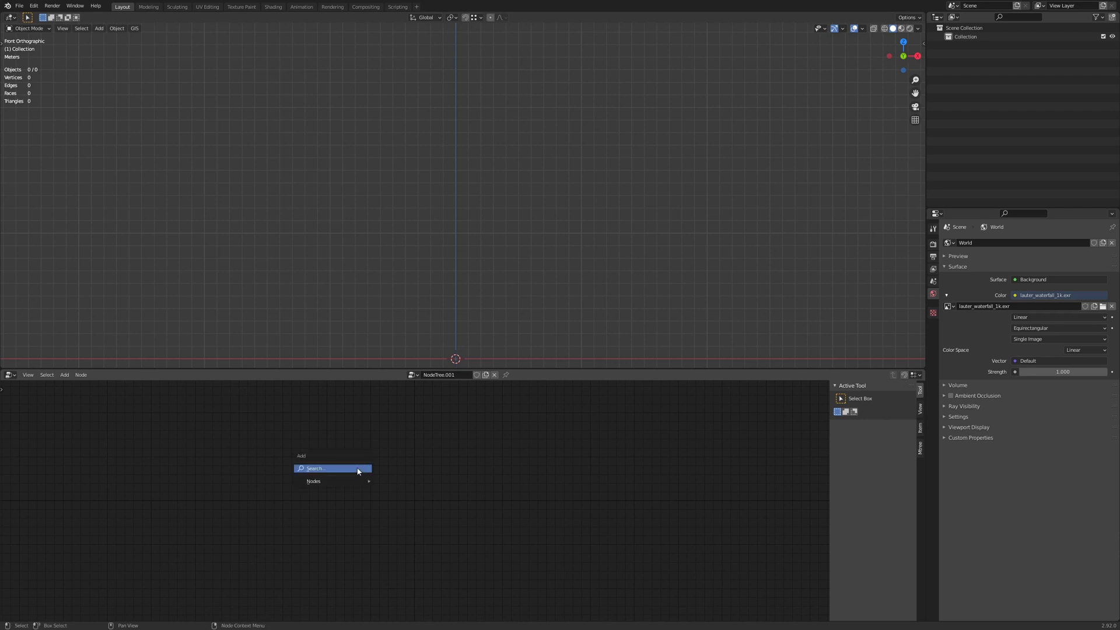
pyautogui.moveTo(342, 483)
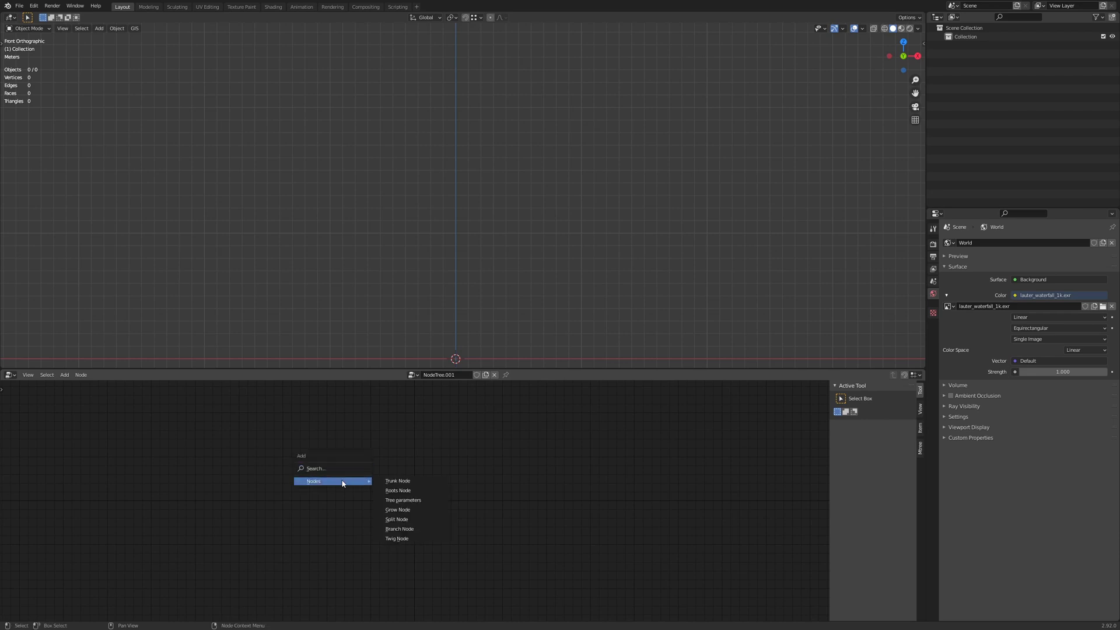
pyautogui.click(405, 483)
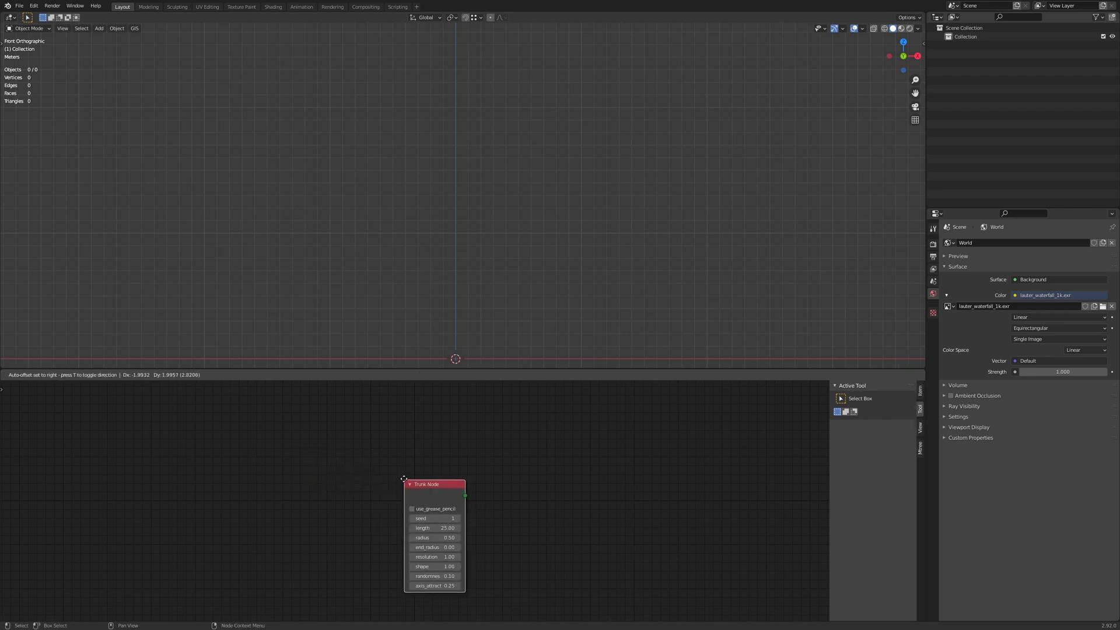
pyautogui.click(256, 445)
# Add a Tree parameters node well clear of the Trunk Node and use it to create the tree object
pyautogui.hotkey('shift', 'a')
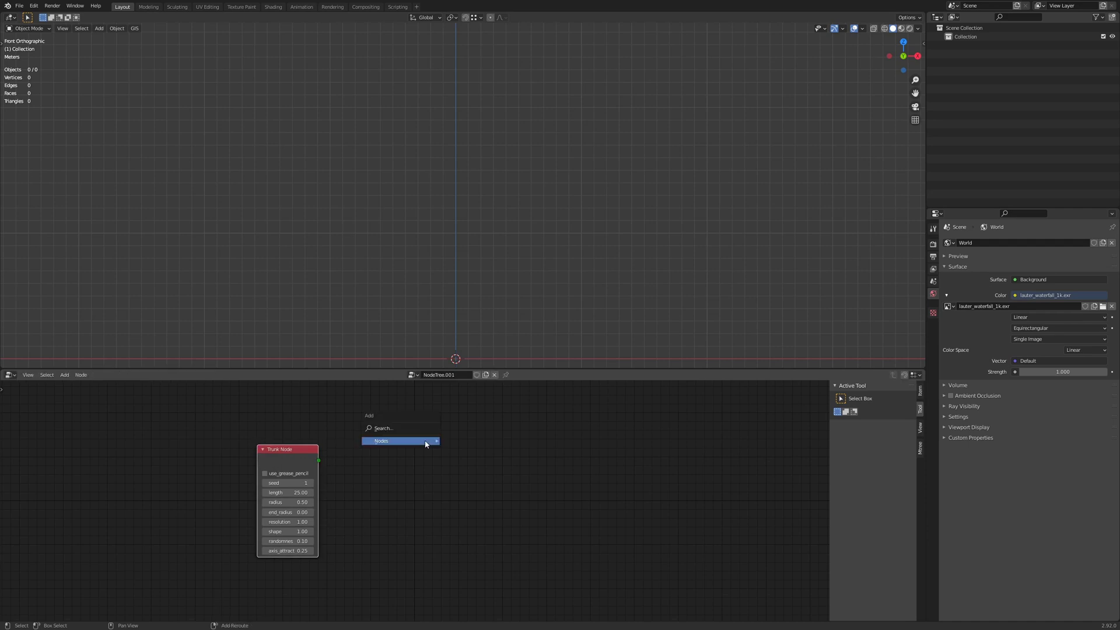
pyautogui.moveTo(413, 446)
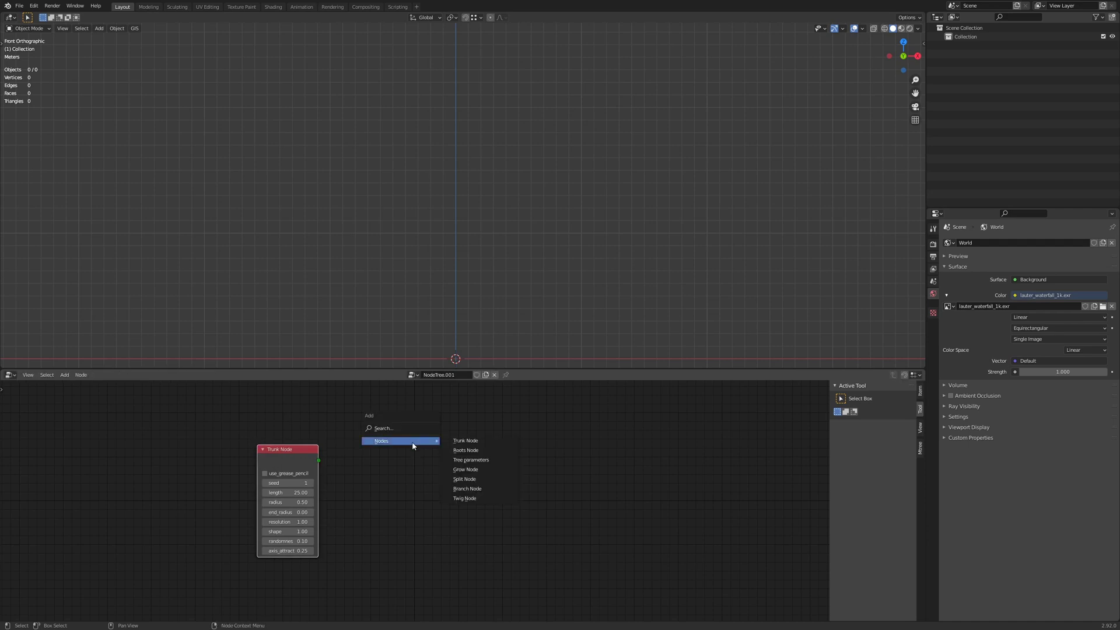
pyautogui.click(470, 460)
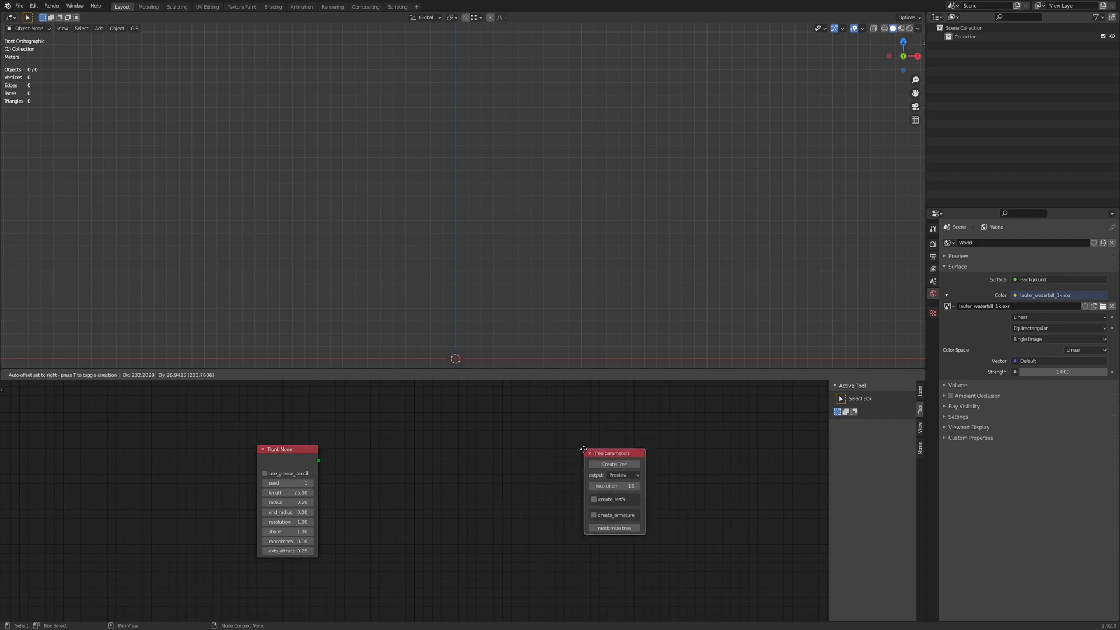
pyautogui.click(585, 453)
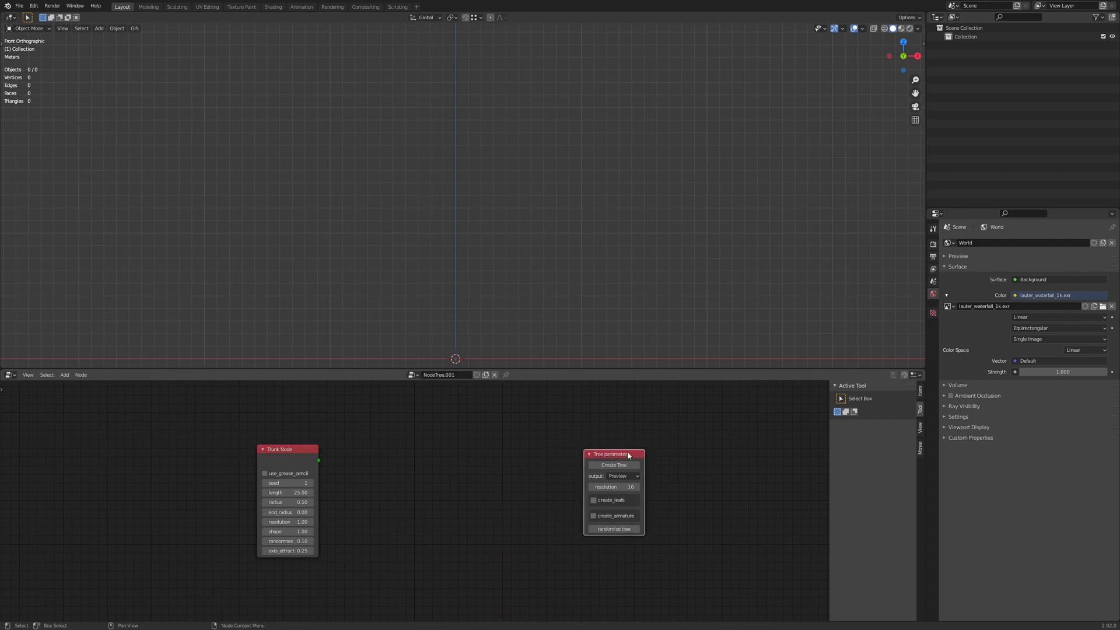
pyautogui.moveTo(627, 456); pyautogui.dragTo(645, 459)
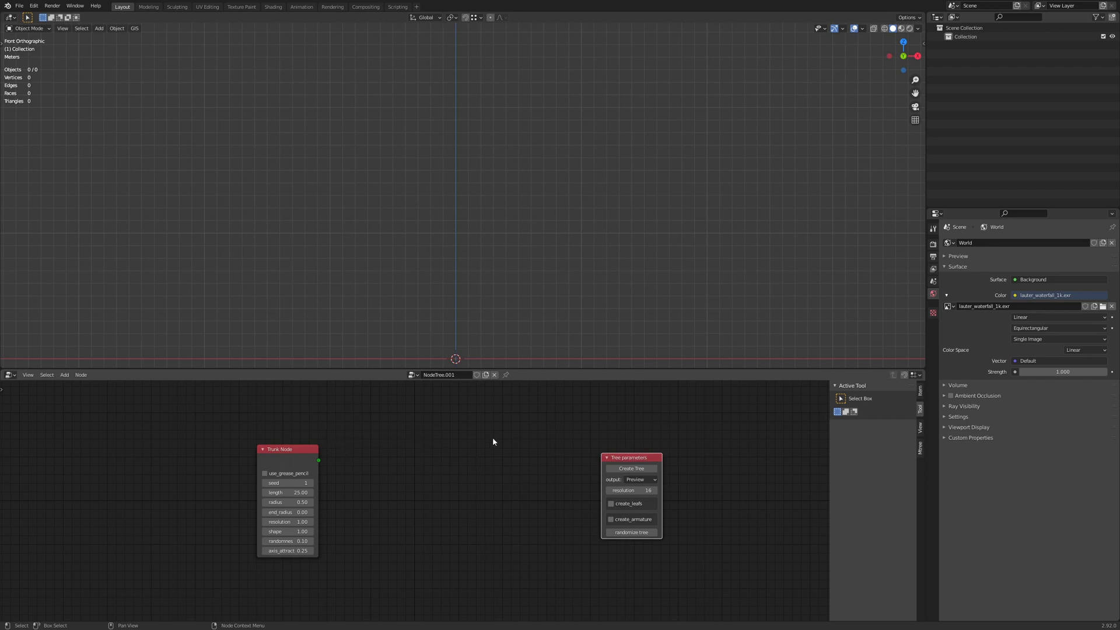
pyautogui.click(627, 470)
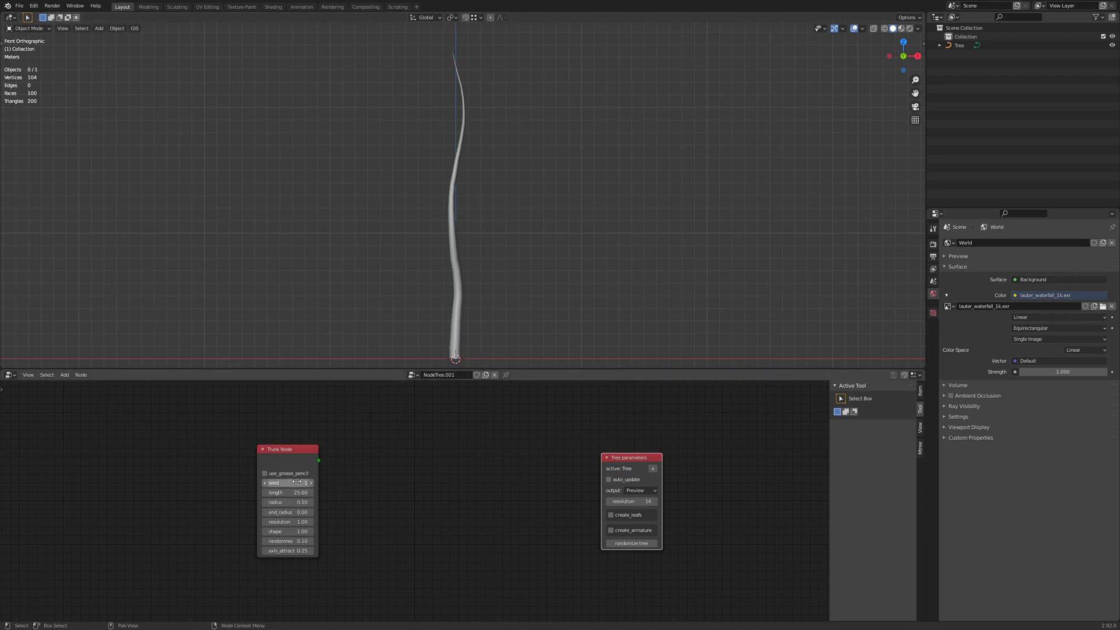
# Add a Branch Node between the two existing nodes and connect the Trunk Node's output to its input
pyautogui.hotkey('shift', 'a')
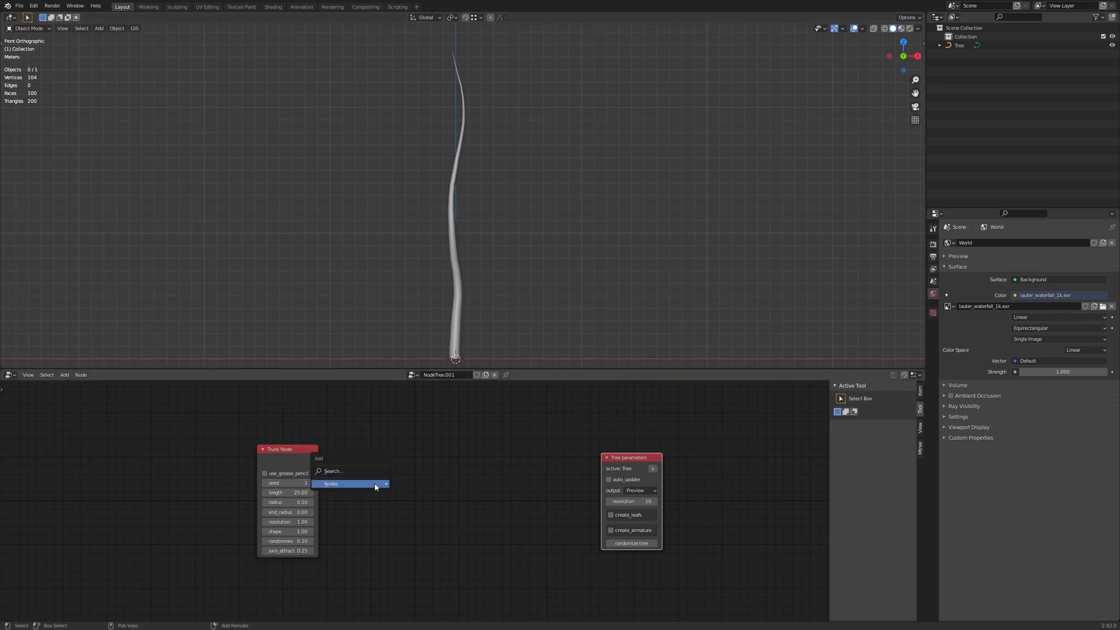
pyautogui.click(375, 469)
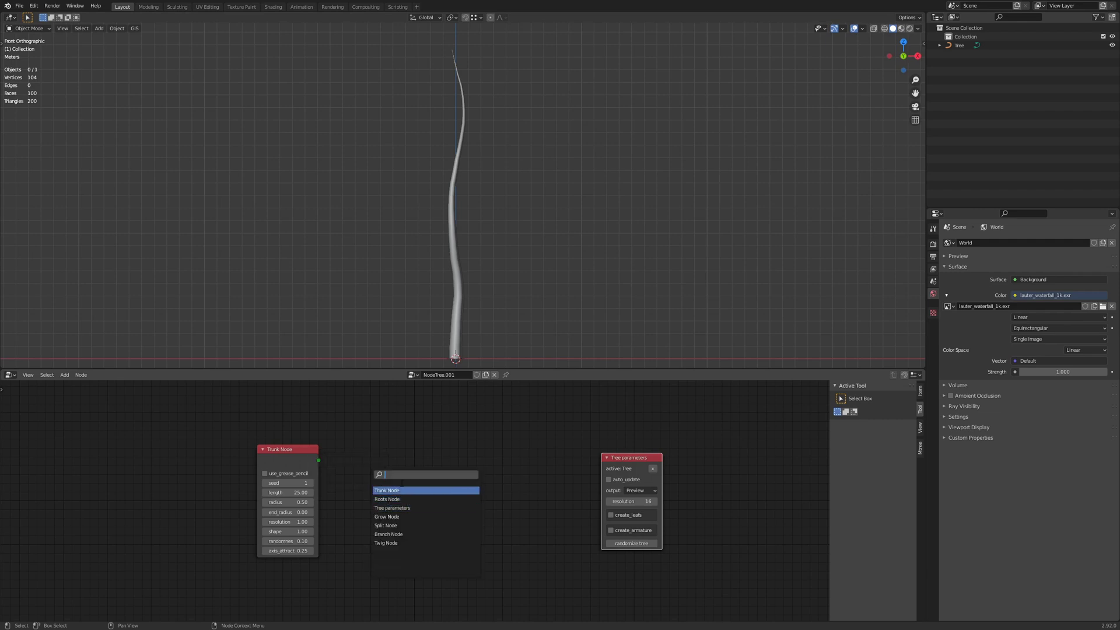
pyautogui.write('branch')
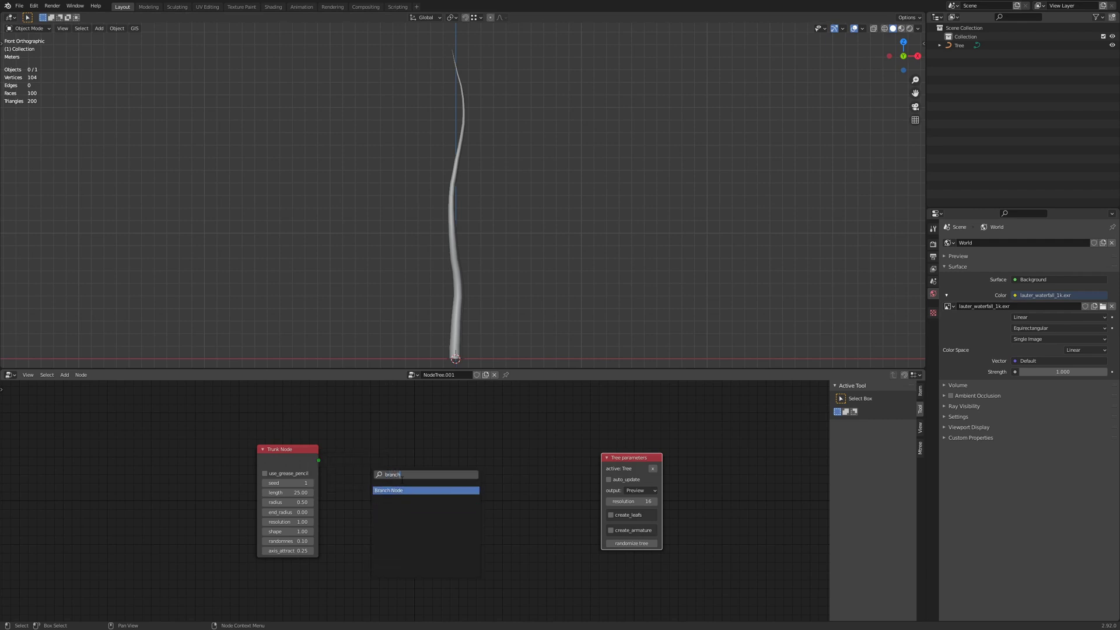
pyautogui.press('Return')
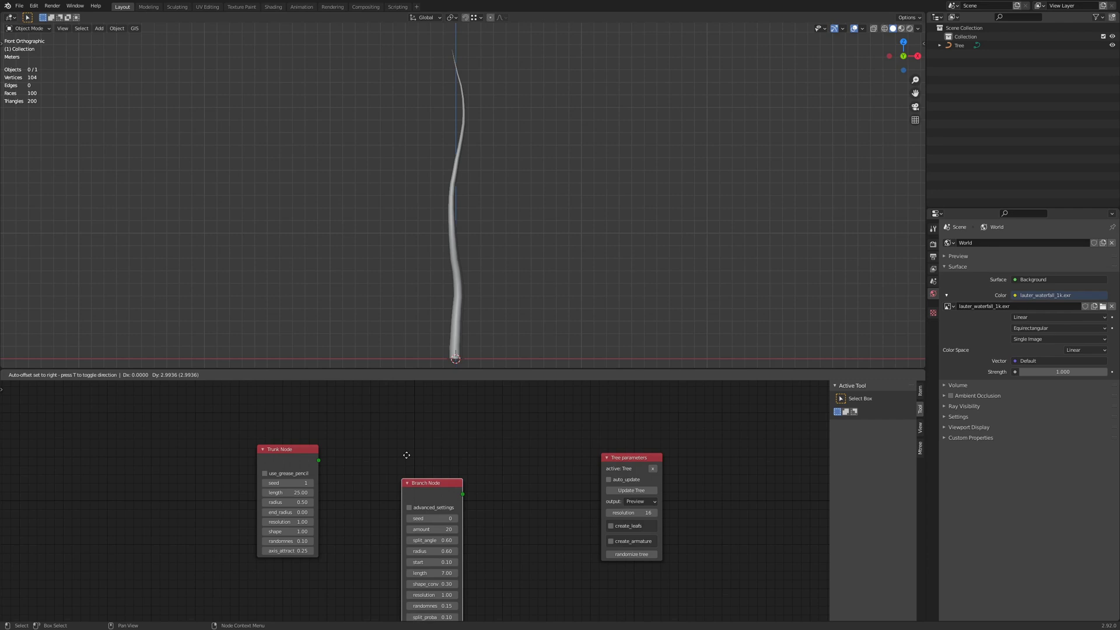
pyautogui.click(382, 388)
pyautogui.moveTo(318, 460); pyautogui.dragTo(375, 592)
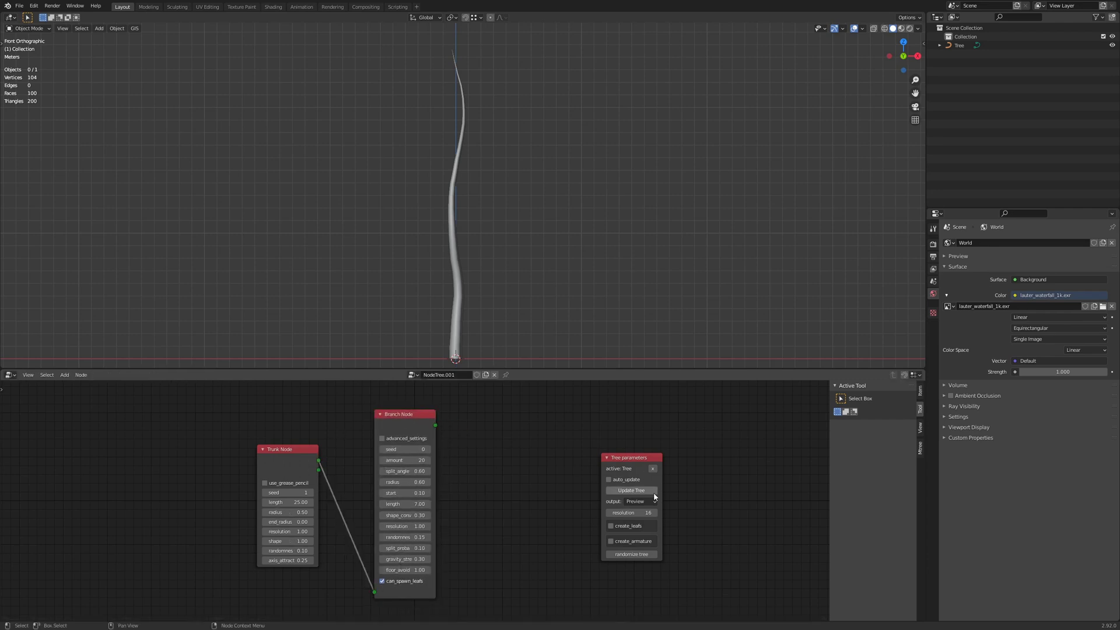
# Enable auto_update in the Tree parameters node and inspect the branched tree in the viewport
pyautogui.click(609, 479)
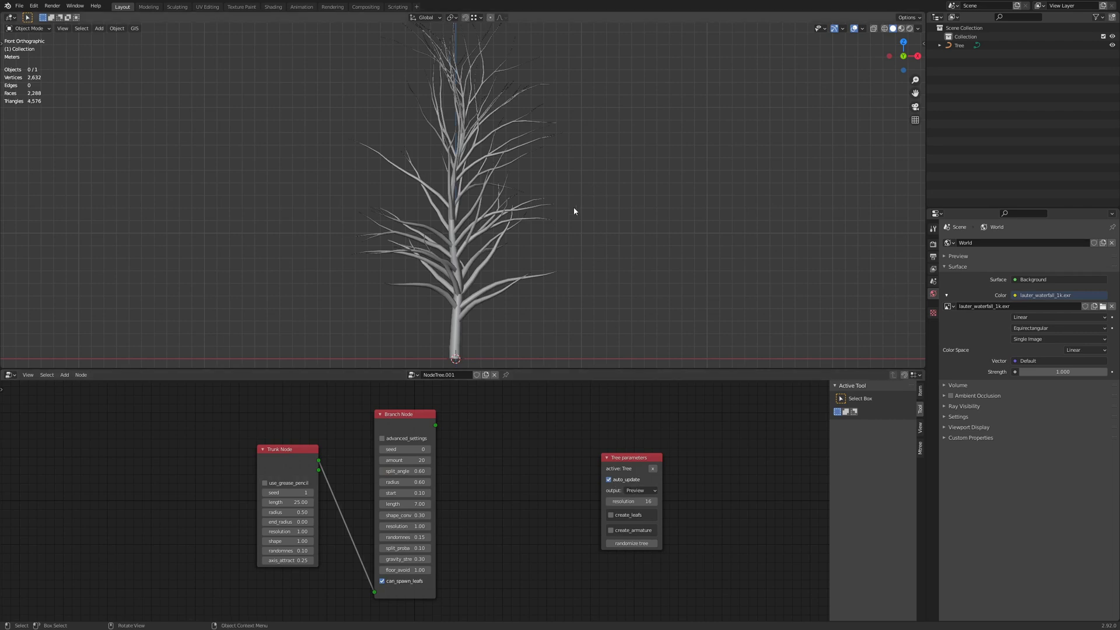
pyautogui.scroll(-1, 575, 209)
pyautogui.keyDown('shift'); pyautogui.moveTo(565, 208); pyautogui.dragTo(630, 233, button='middle'); pyautogui.keyUp('shift')
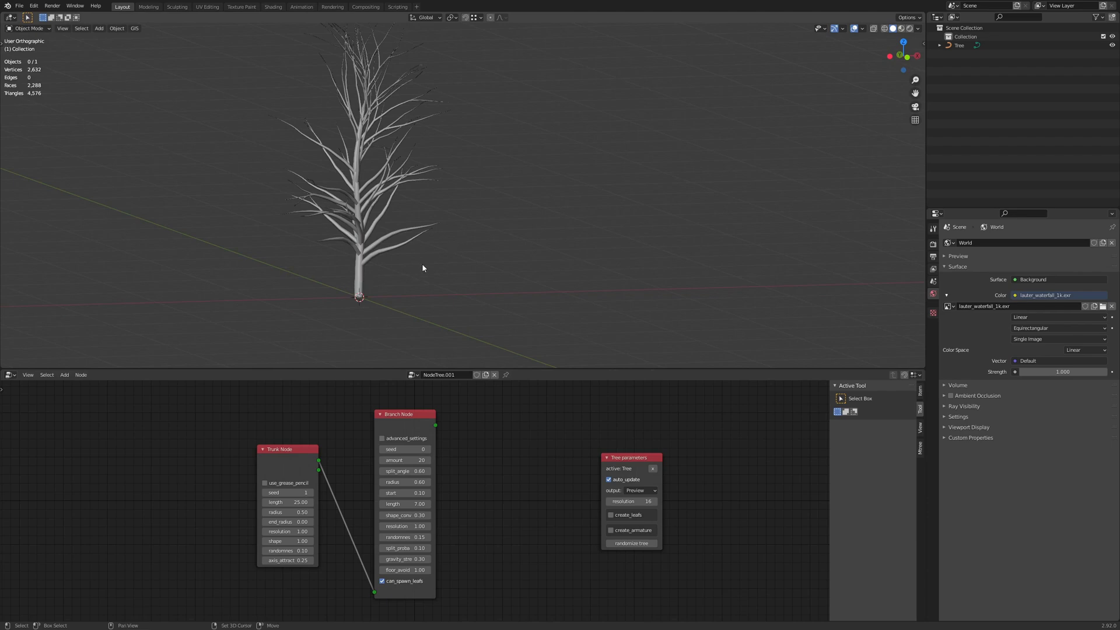
pyautogui.click(363, 285)
pyautogui.moveTo(363, 285); pyautogui.dragTo(496, 256, button='middle')
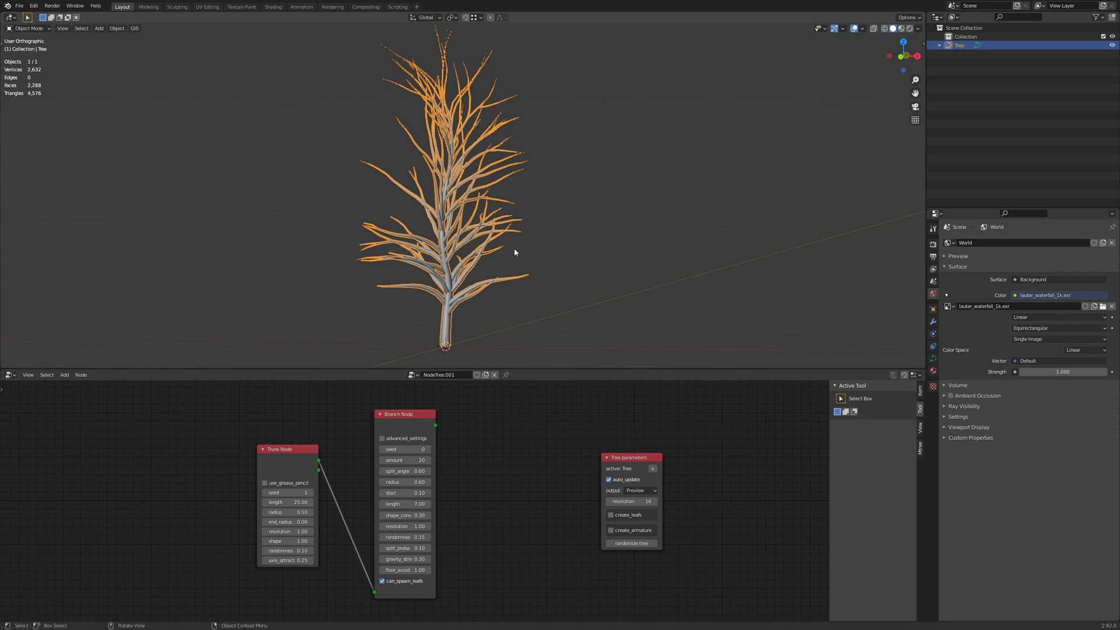
pyautogui.click(705, 205)
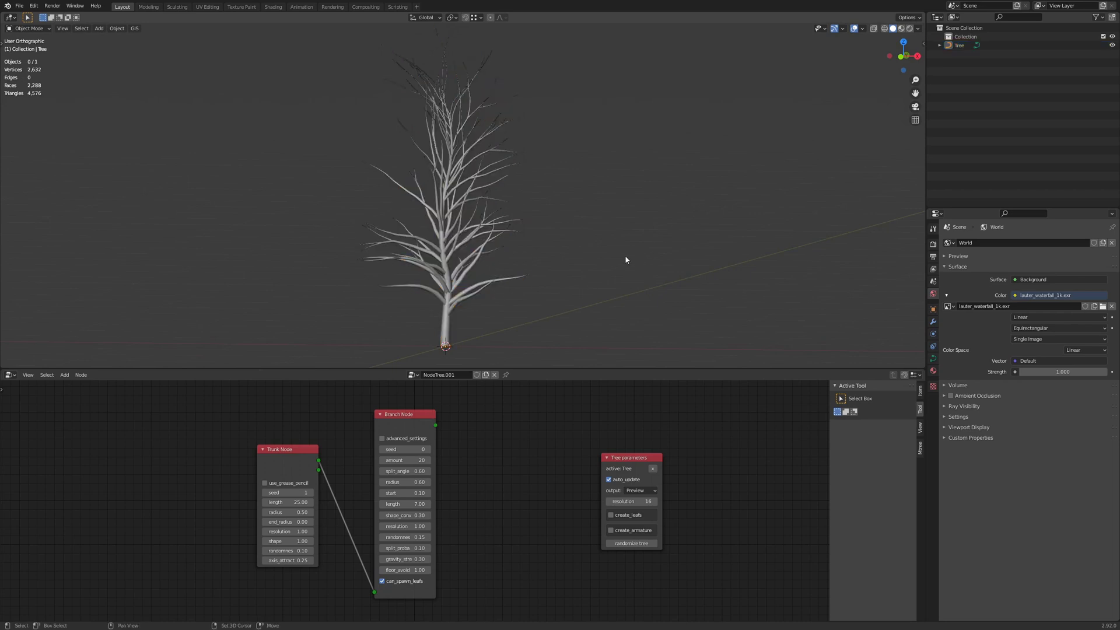
pyautogui.moveTo(625, 255)
pyautogui.mouseDown(button='middle')
pyautogui.moveTo(687, 245)
pyautogui.moveTo(666, 257)
pyautogui.moveTo(618, 241)
pyautogui.moveTo(612, 250)
pyautogui.mouseUp(button='middle')
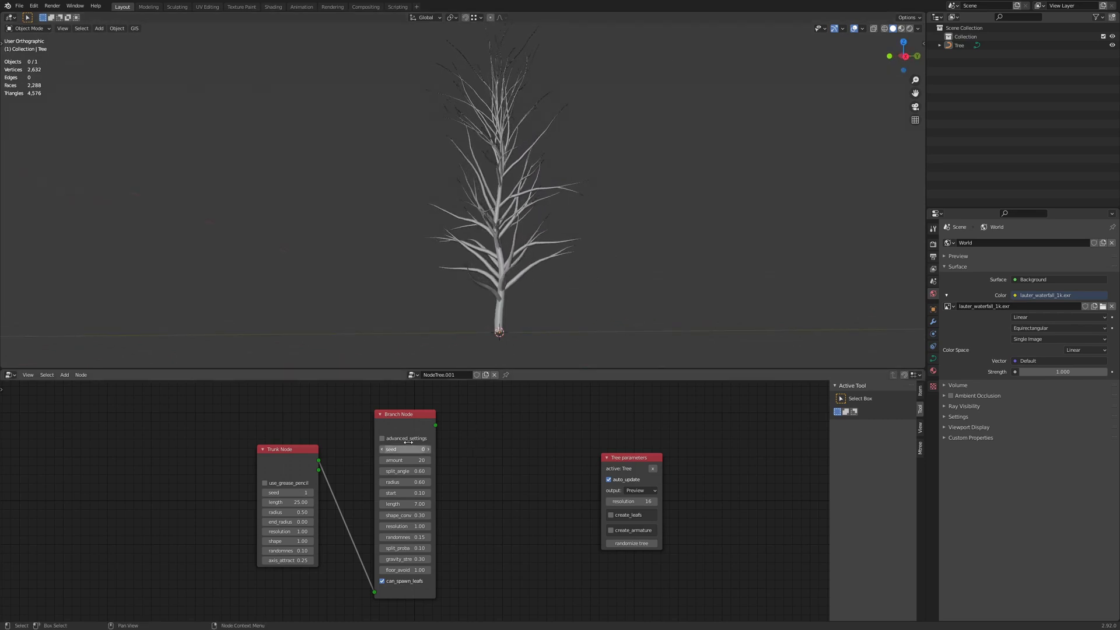
# Set the Trunk Node's length to 20
pyautogui.moveTo(286, 504); pyautogui.dragTo(286, 504)
pyautogui.click(298, 505)
pyautogui.click(299, 505)
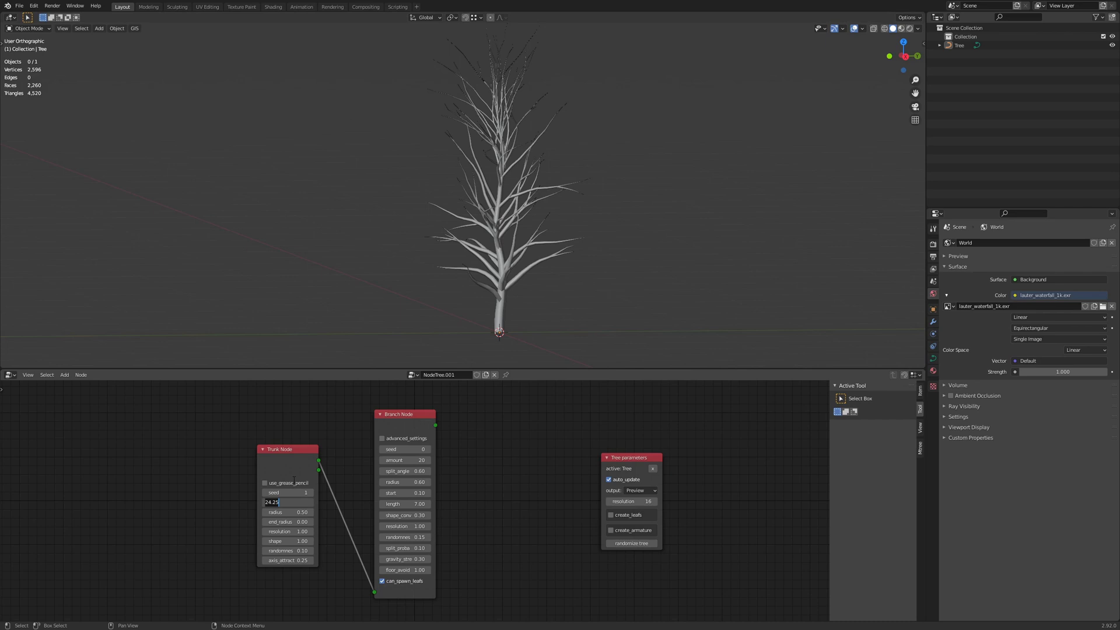
pyautogui.write('20')
pyautogui.press('Return')
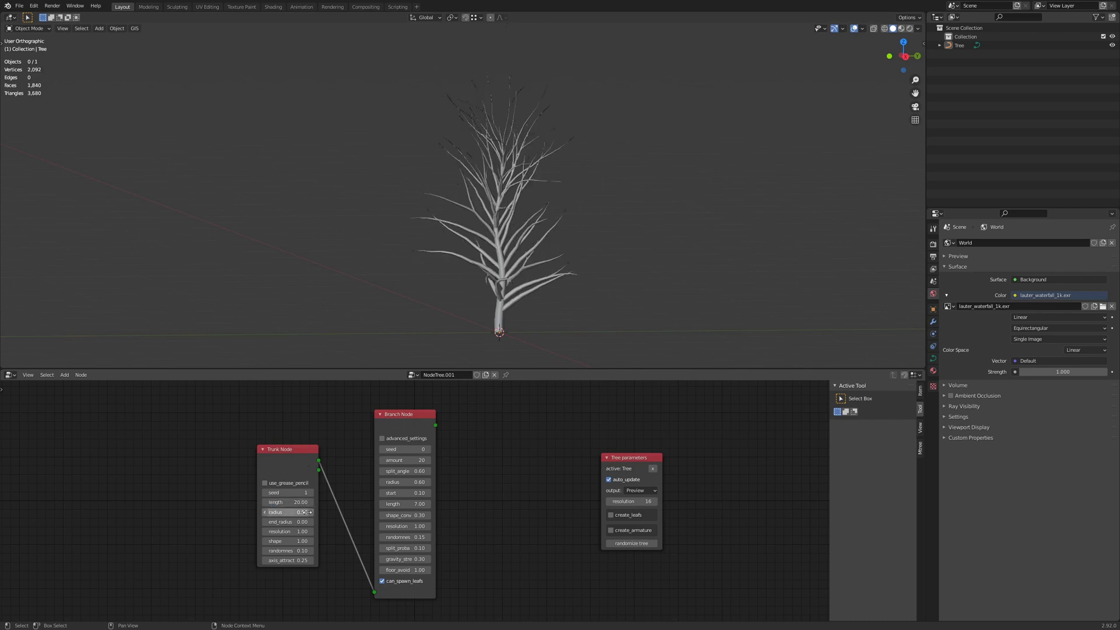
# Raise the Trunk Node's radius to about 0.99 and its randomness to 0.23
pyautogui.moveTo(298, 512); pyautogui.dragTo(352, 512)
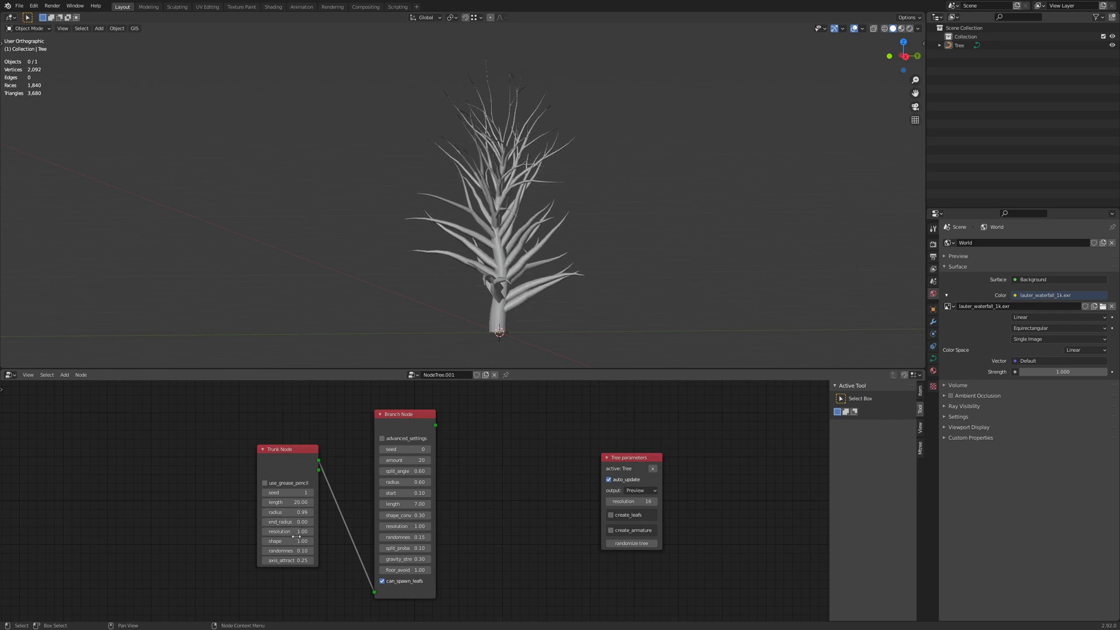
pyautogui.moveTo(293, 550); pyautogui.dragTo(311, 550)
pyautogui.moveTo(560, 222); pyautogui.dragTo(466, 224, button='middle')
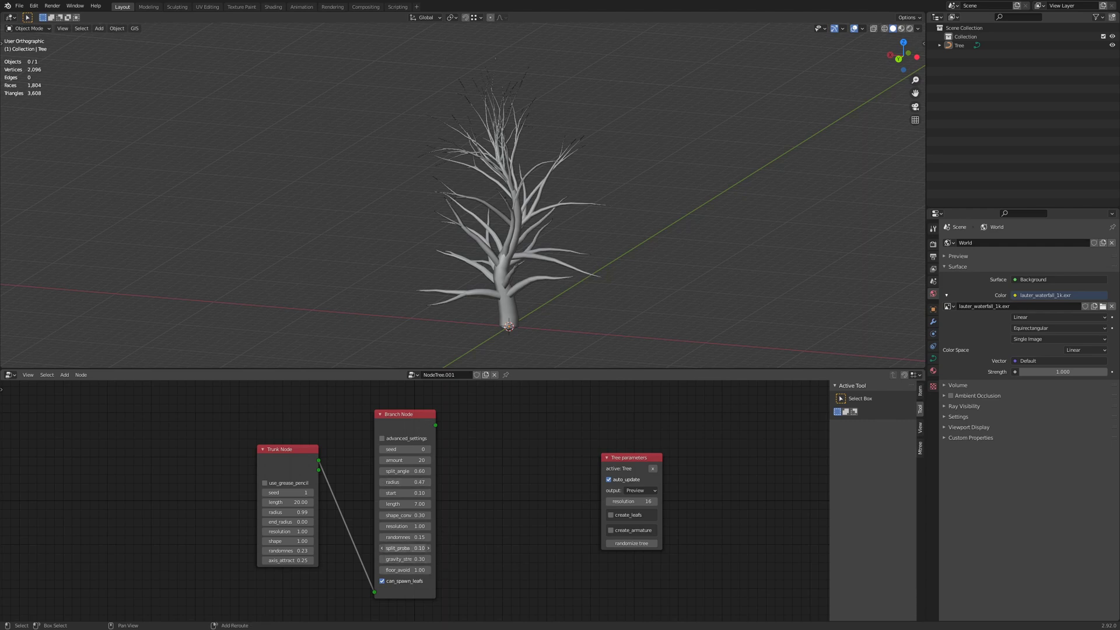
# Set the Branch Node's split probability to 0.18 and its length to about 8.51
pyautogui.moveTo(405, 547); pyautogui.dragTo(423, 547)
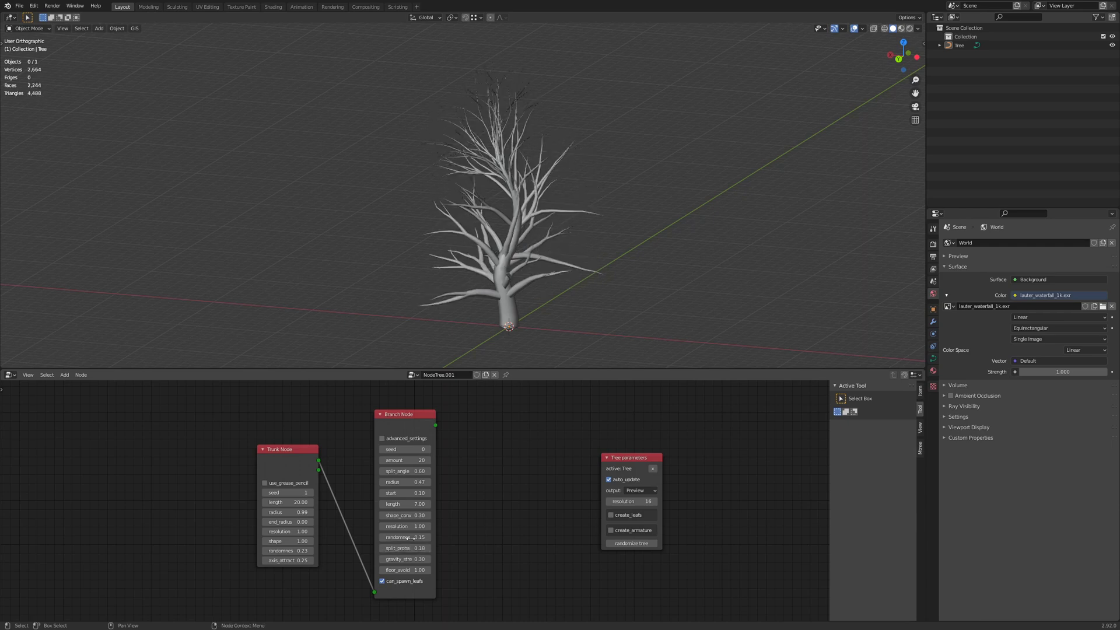
pyautogui.moveTo(405, 504); pyautogui.dragTo(405, 504)
pyautogui.moveTo(405, 503); pyautogui.dragTo(438, 504)
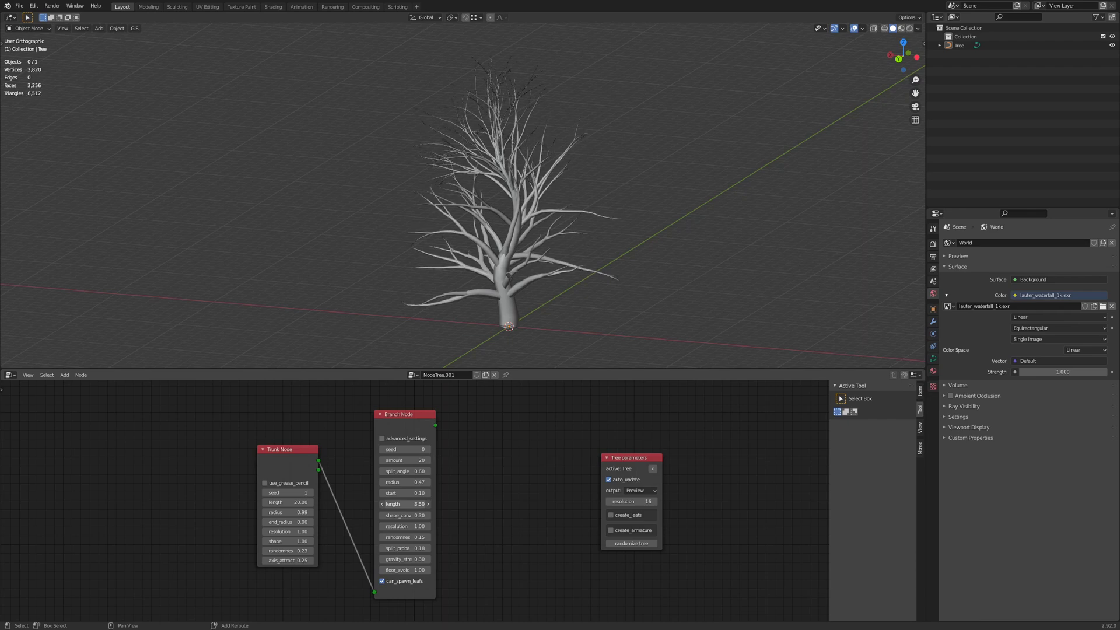
# Switch the Tree parameters node's output from Preview to Final and create the tree mesh
pyautogui.moveTo(551, 336); pyautogui.dragTo(632, 282, button='middle')
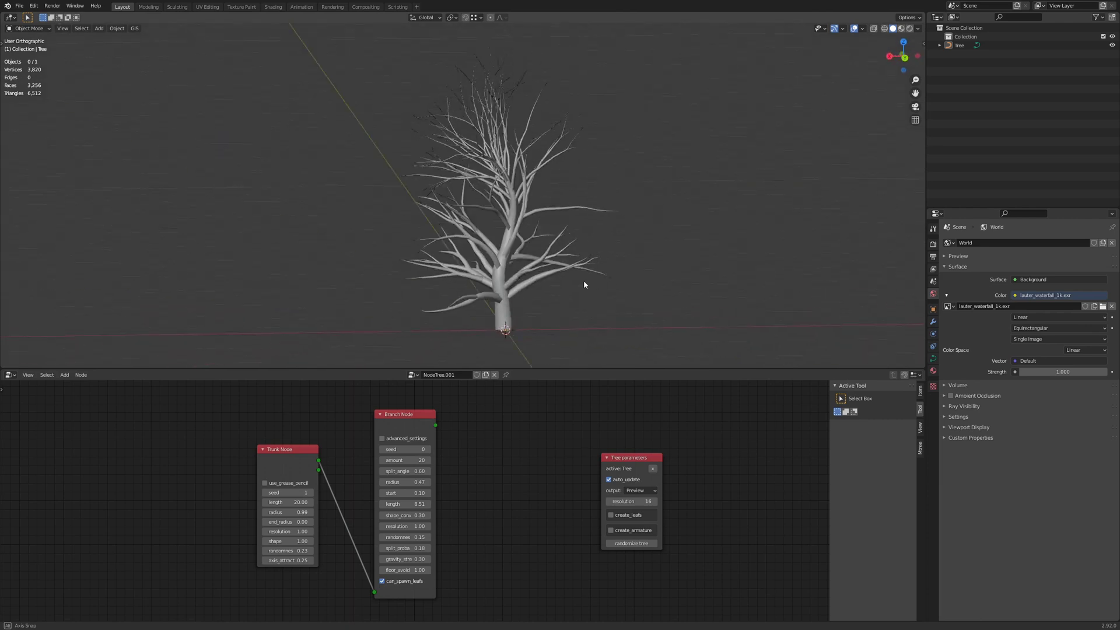
pyautogui.moveTo(583, 284); pyautogui.dragTo(577, 292, button='middle')
pyautogui.scroll(5, 537, 341)
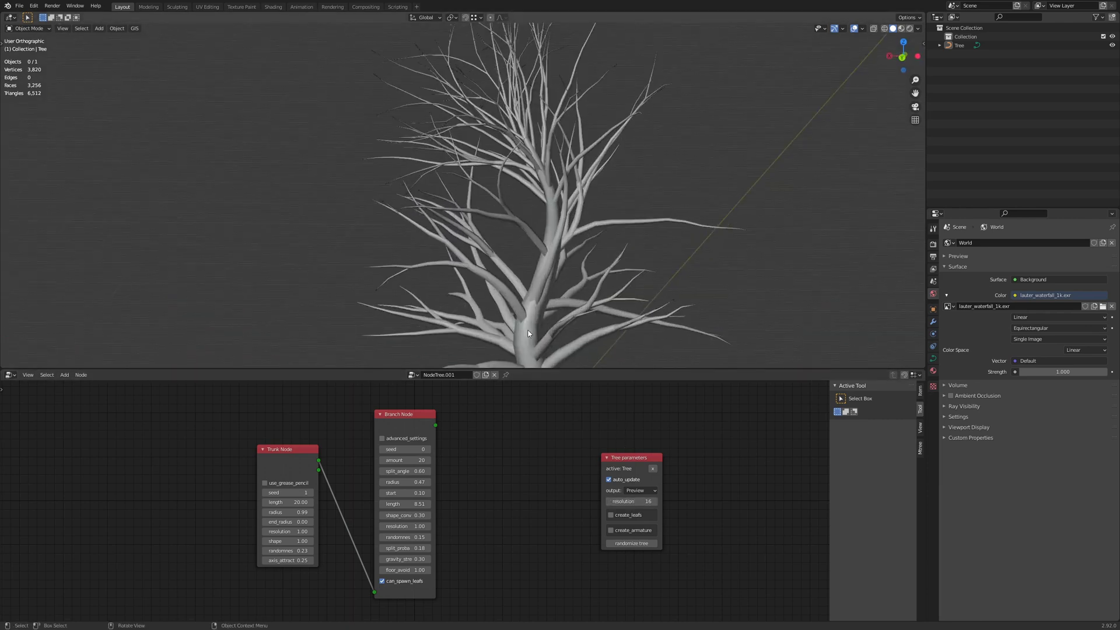
pyautogui.moveTo(528, 333); pyautogui.dragTo(589, 338, button='middle')
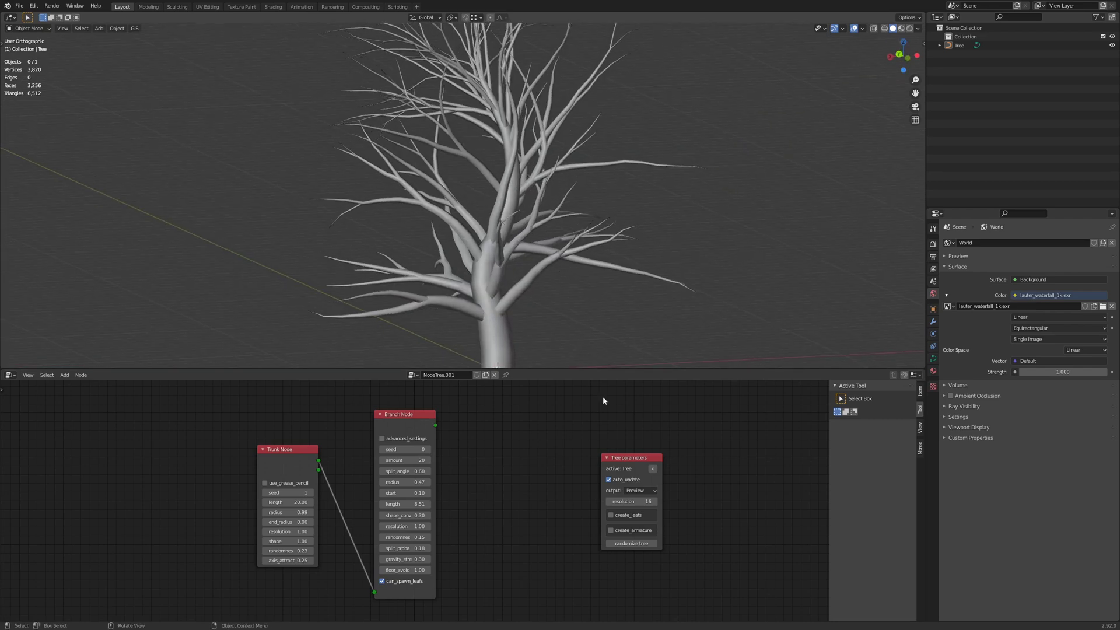
pyautogui.click(649, 492)
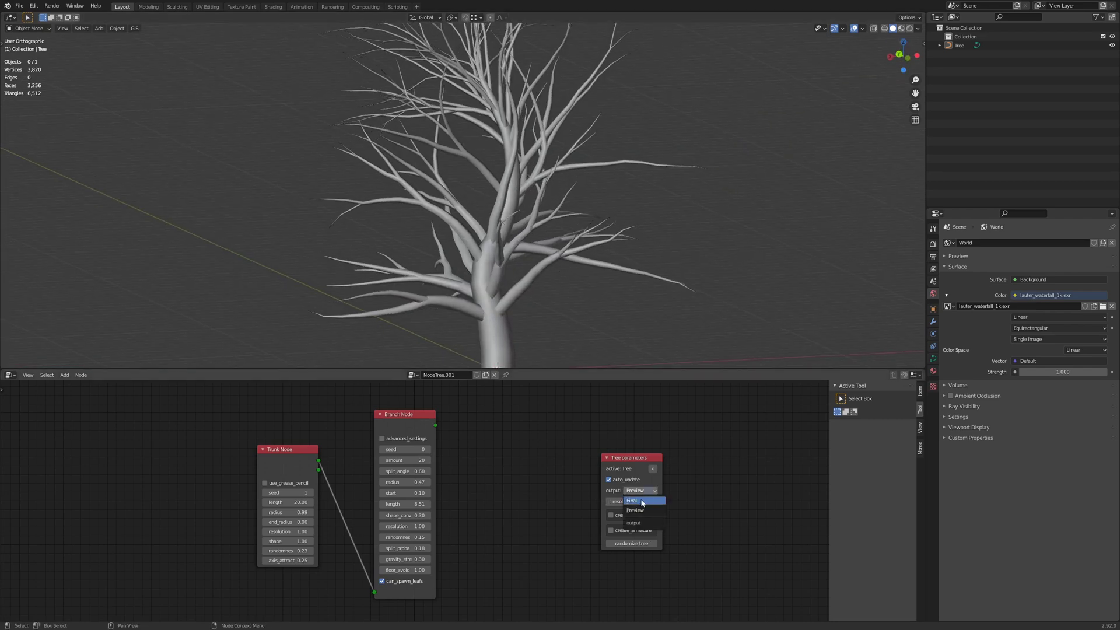
pyautogui.click(640, 500)
pyautogui.click(636, 470)
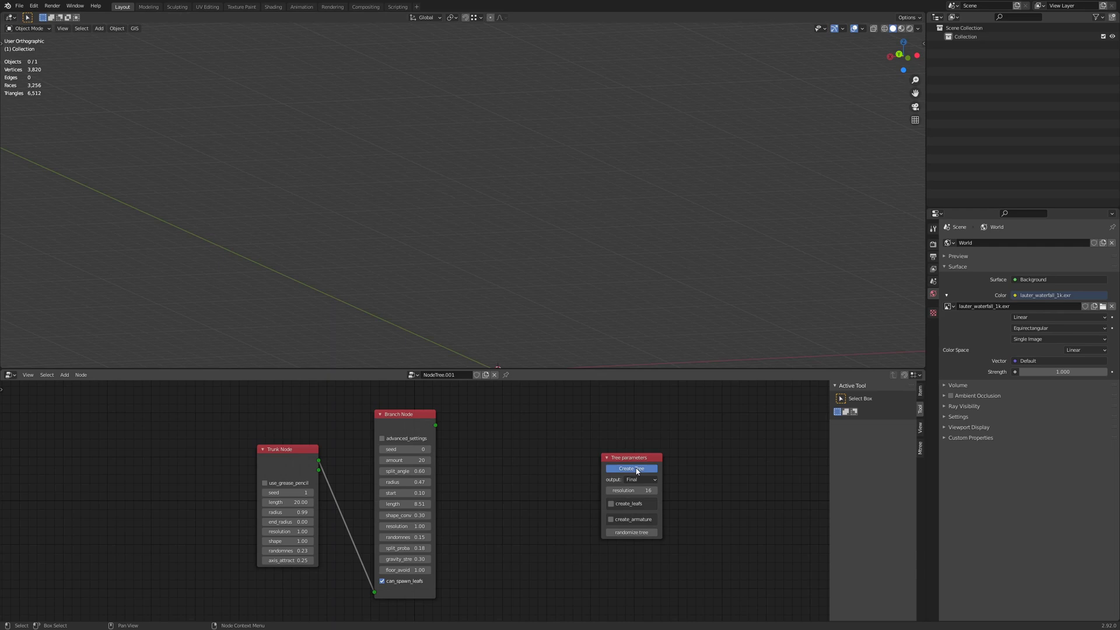
pyautogui.moveTo(597, 326); pyautogui.dragTo(589, 224, button='middle')
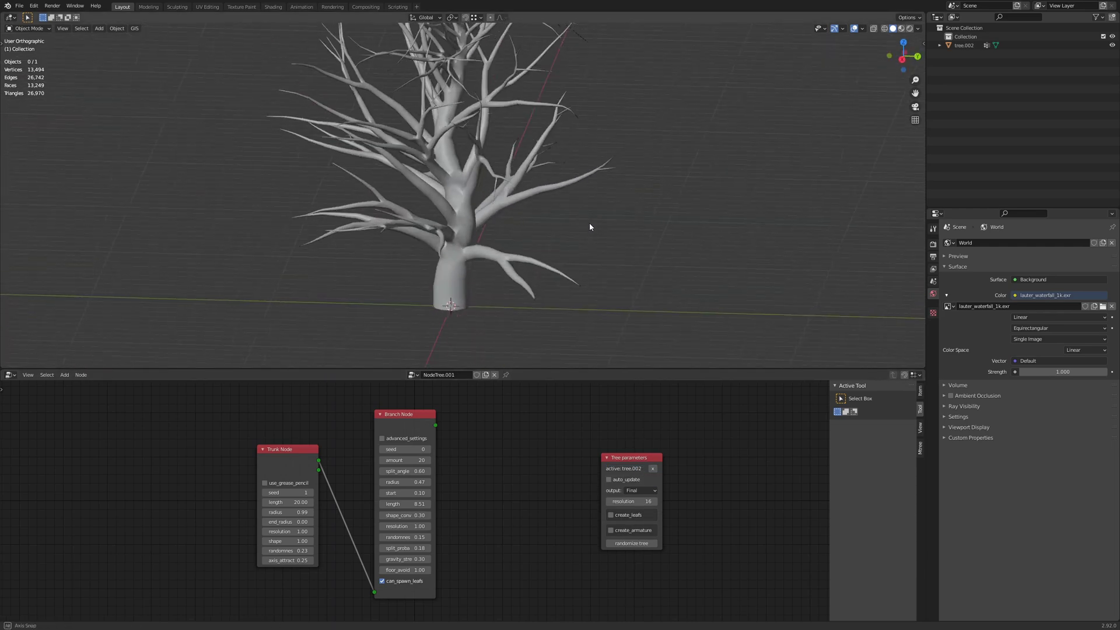
# Set the tree's resolution to 12 in the Tree parameters node
pyautogui.click(639, 502)
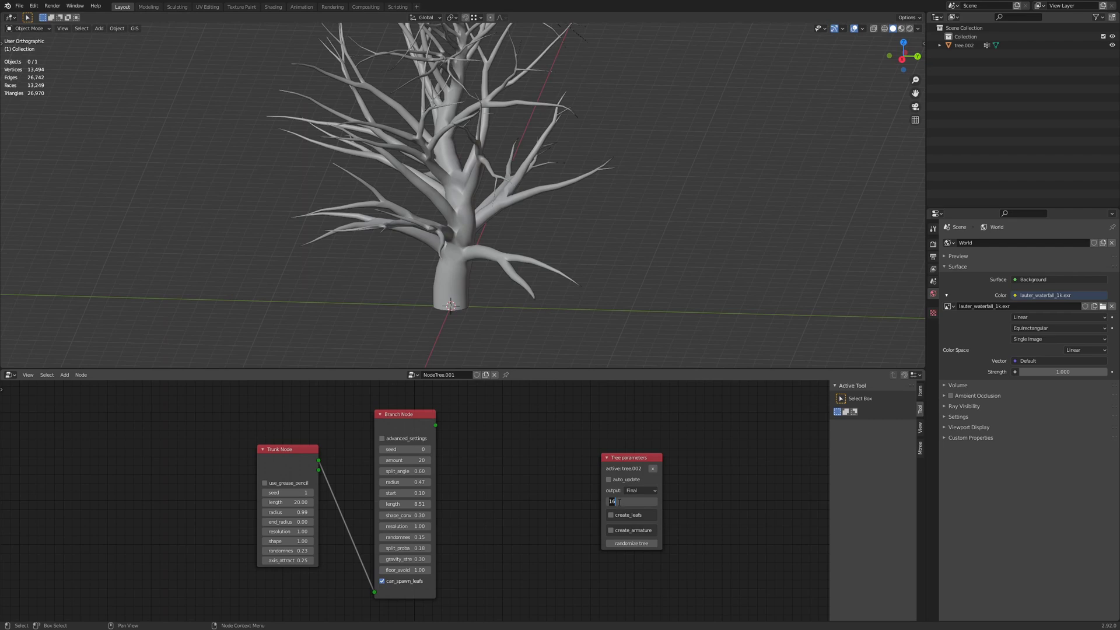
pyautogui.write('12')
pyautogui.press('Return')
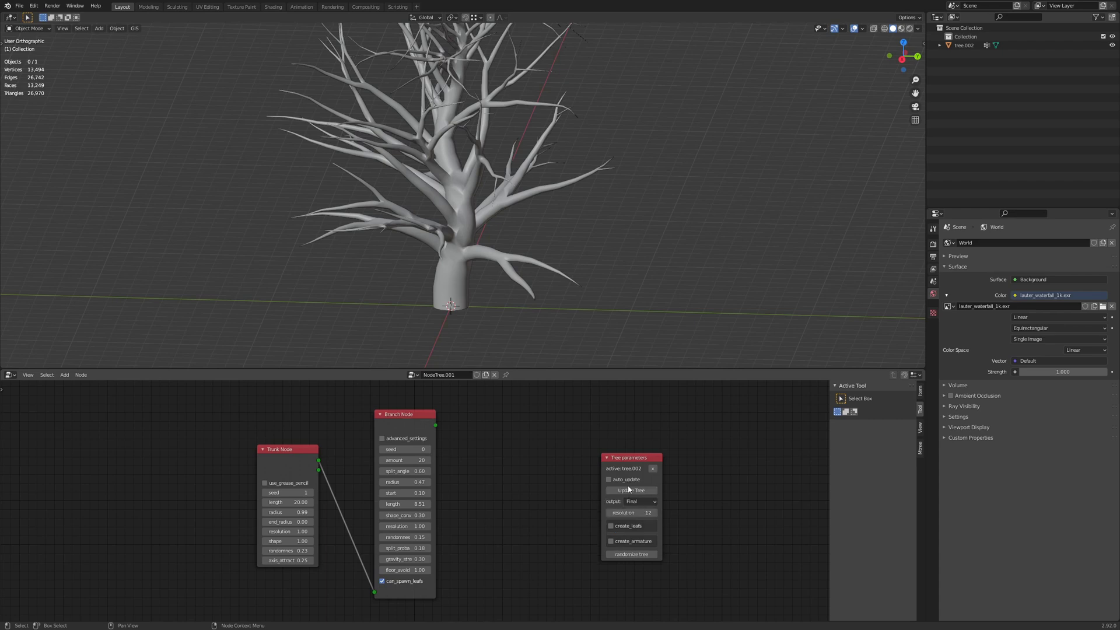
# Move the Tree parameters node up to make room and enable its create_leafs option
pyautogui.moveTo(446, 285); pyautogui.dragTo(551, 268, button='middle')
pyautogui.scroll(-2, 555, 257)
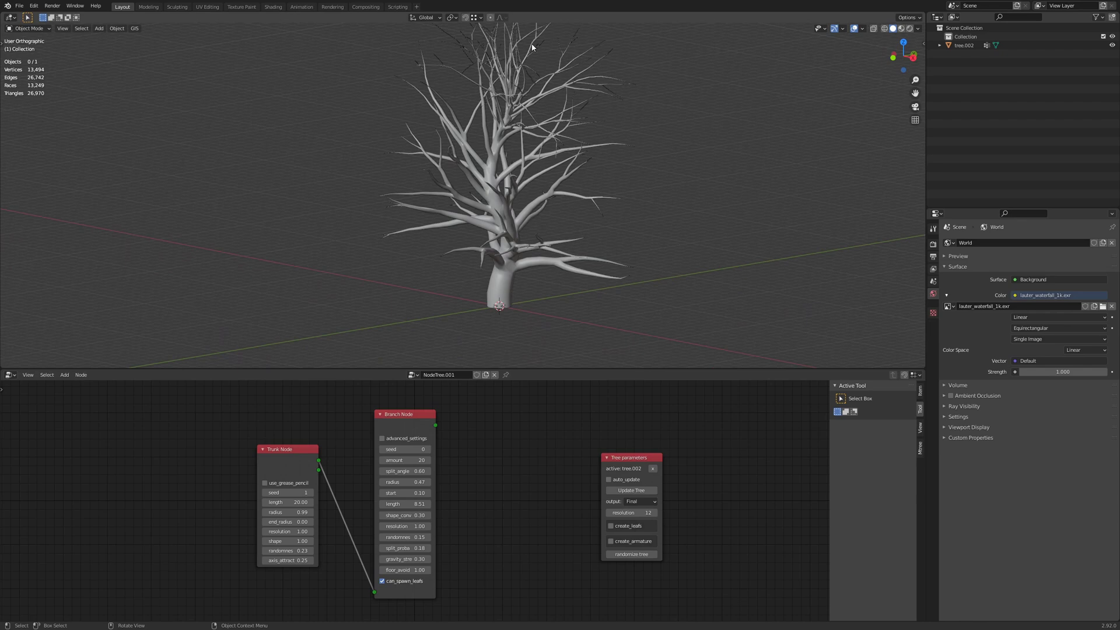
pyautogui.moveTo(513, 510); pyautogui.dragTo(447, 530, button='middle')
pyautogui.moveTo(571, 479); pyautogui.dragTo(568, 435)
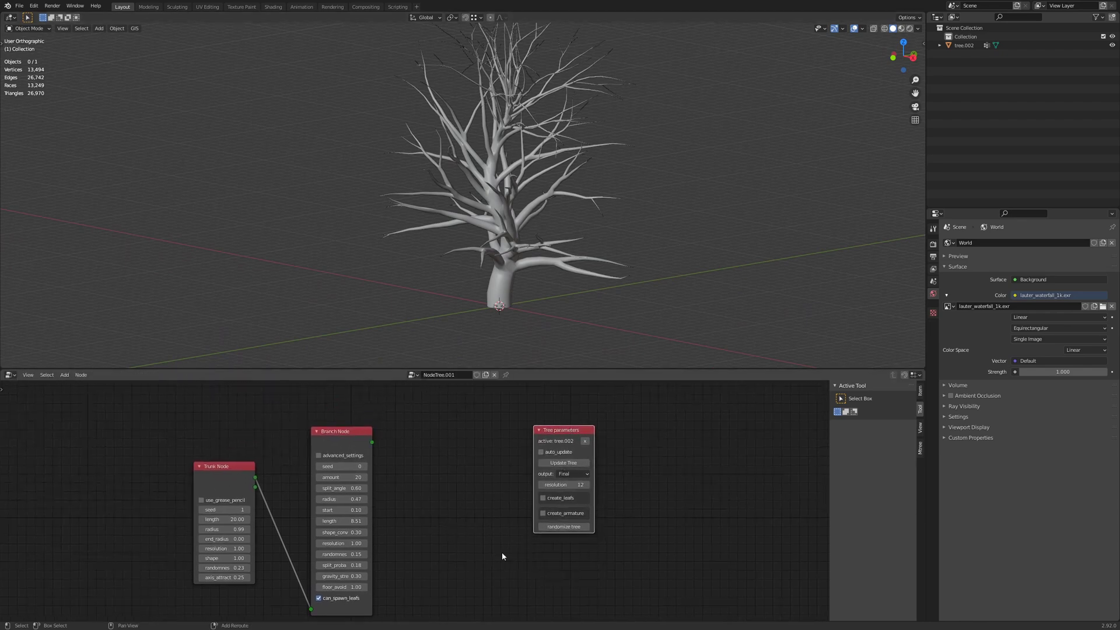
pyautogui.moveTo(502, 551); pyautogui.dragTo(561, 545, button='middle')
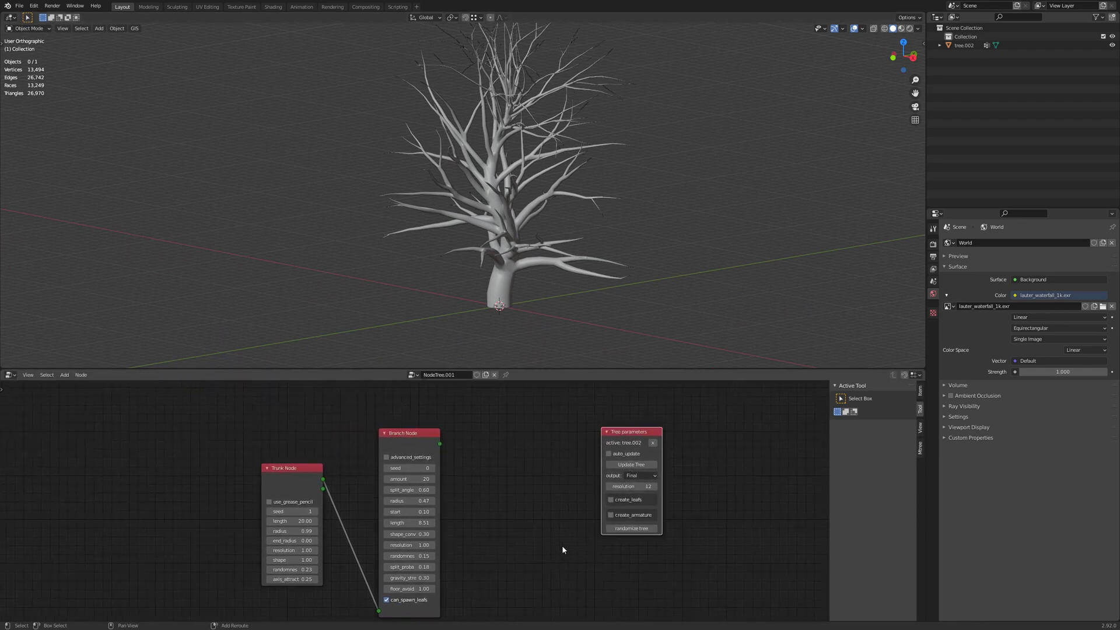
pyautogui.click(610, 500)
pyautogui.moveTo(673, 550); pyautogui.dragTo(645, 518, button='middle')
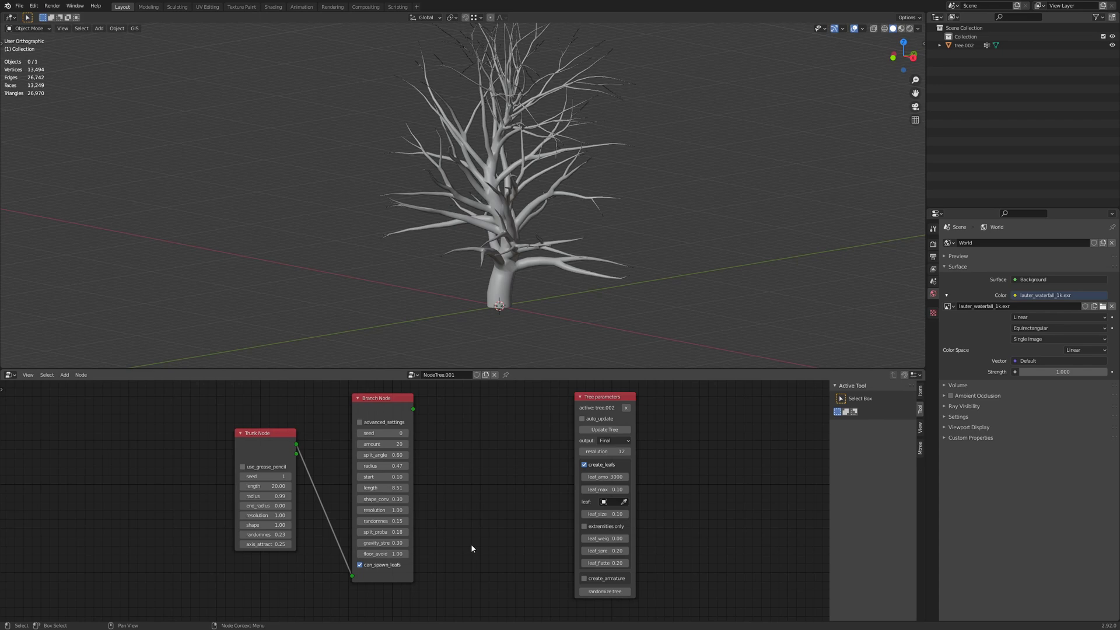
# Add a Twig Node between the Branch Node and the Tree parameters node and execute it to generate a twig
pyautogui.hotkey('shift', 'a')
pyautogui.moveTo(470, 561)
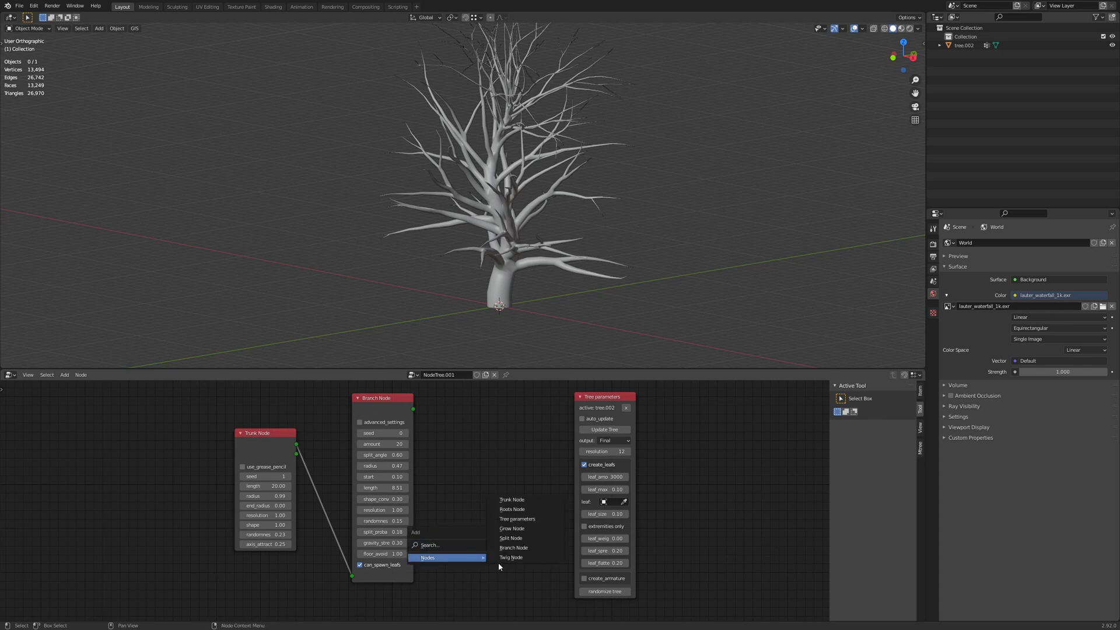
pyautogui.click(520, 558)
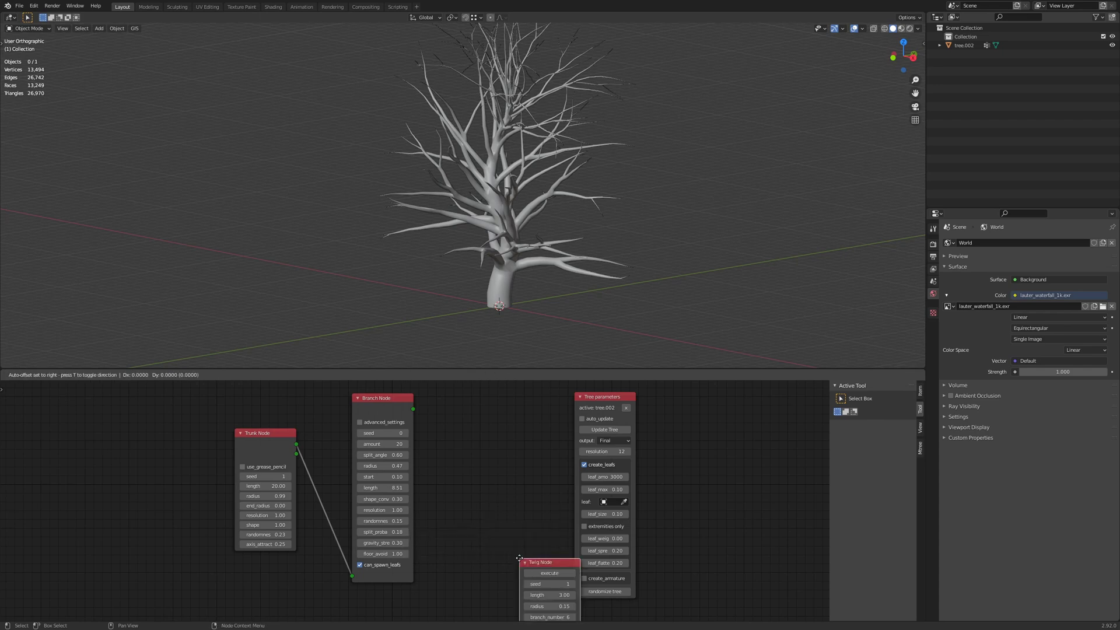
pyautogui.click(470, 474)
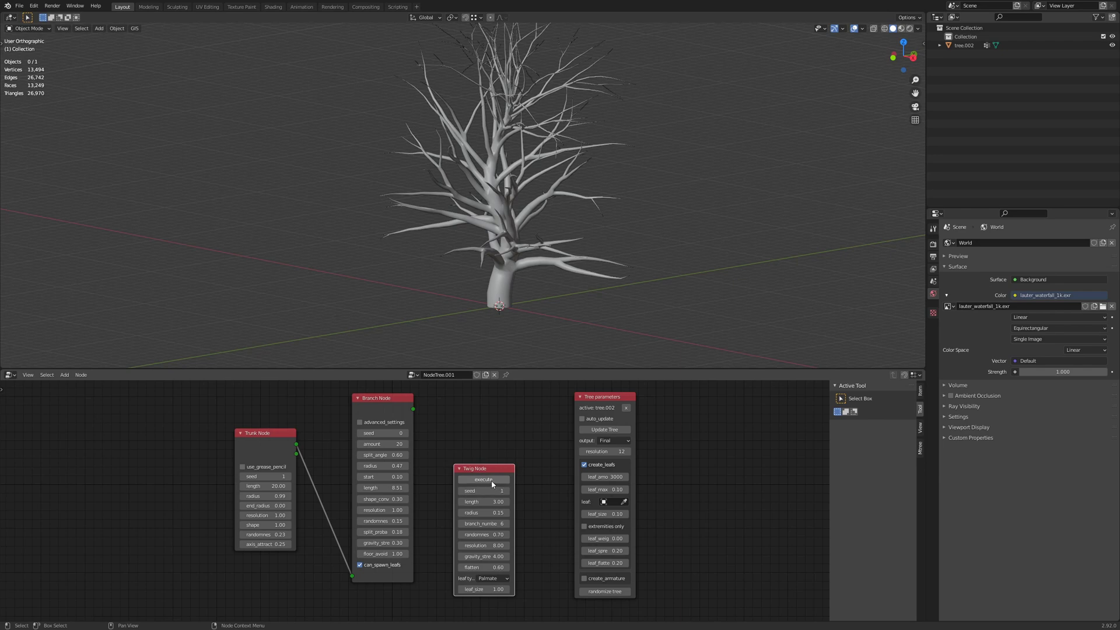
pyautogui.click(492, 480)
# Examine the generated twig's leaves beside the trunk in Rendered shading, and return the viewport to Solid shading
pyautogui.moveTo(542, 335); pyautogui.dragTo(570, 340, button='middle')
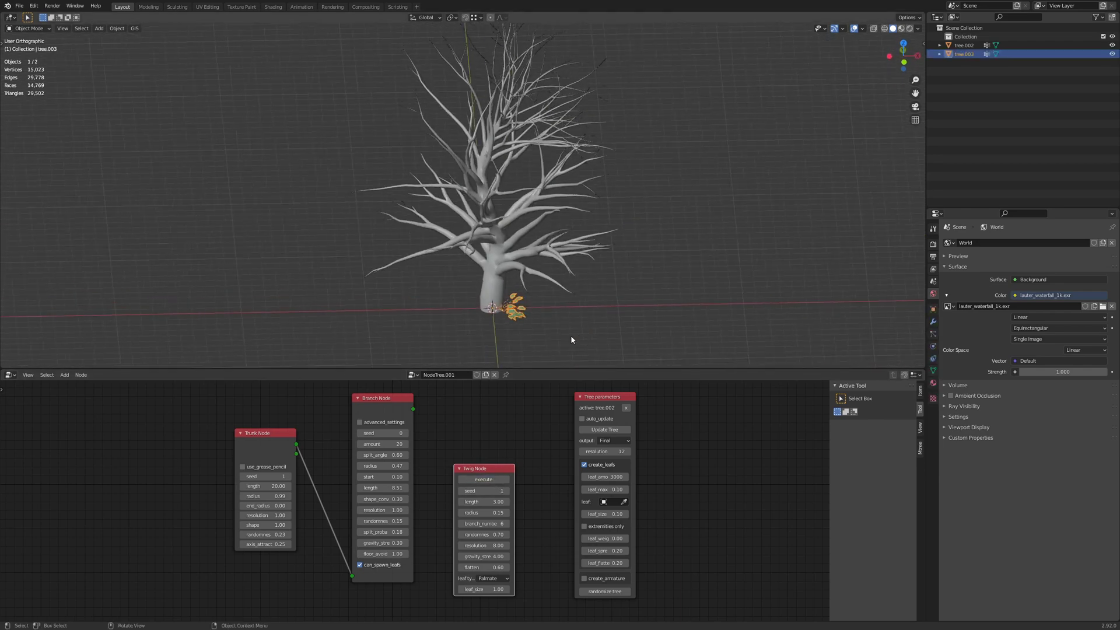
pyautogui.scroll(10, 570, 340)
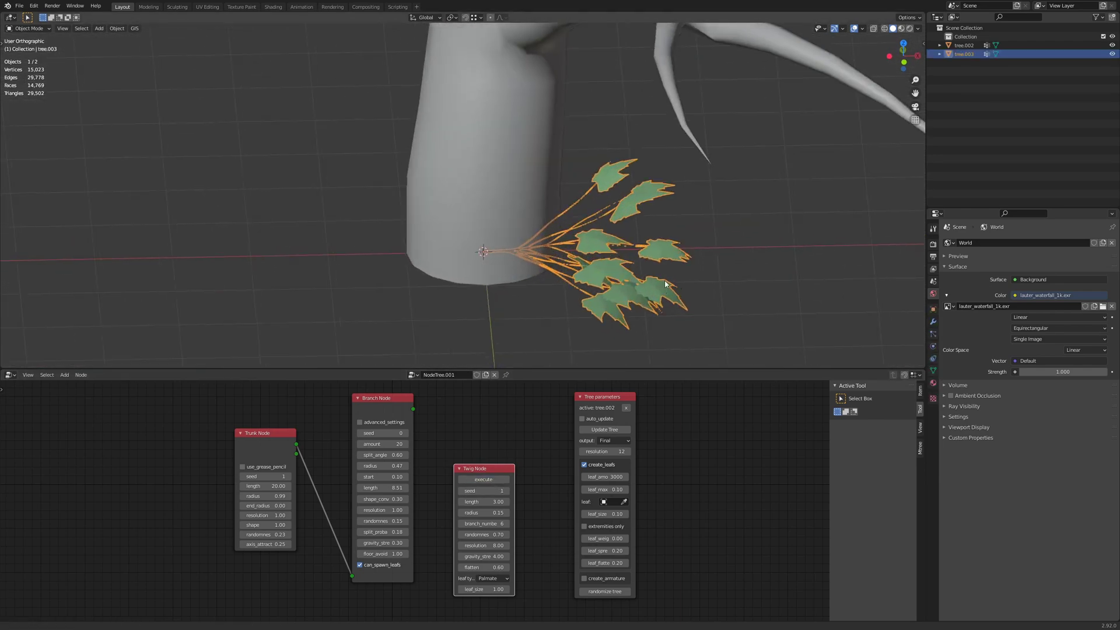
pyautogui.moveTo(665, 284); pyautogui.dragTo(494, 207, button='middle')
pyautogui.scroll(-8, 502, 251)
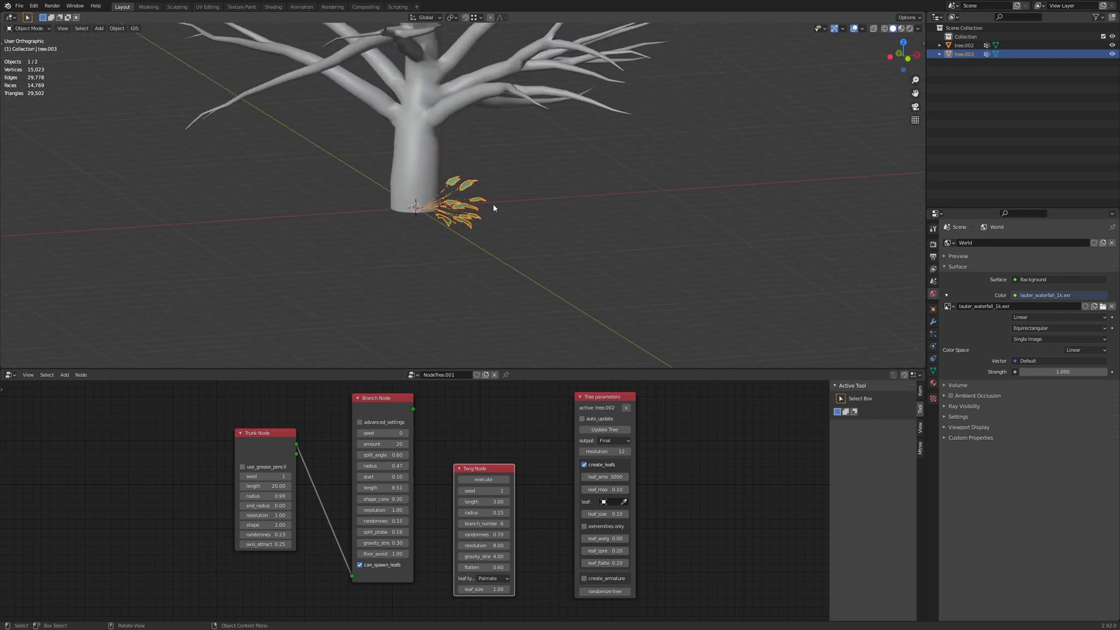
pyautogui.scroll(5, 493, 207)
pyautogui.press('z')
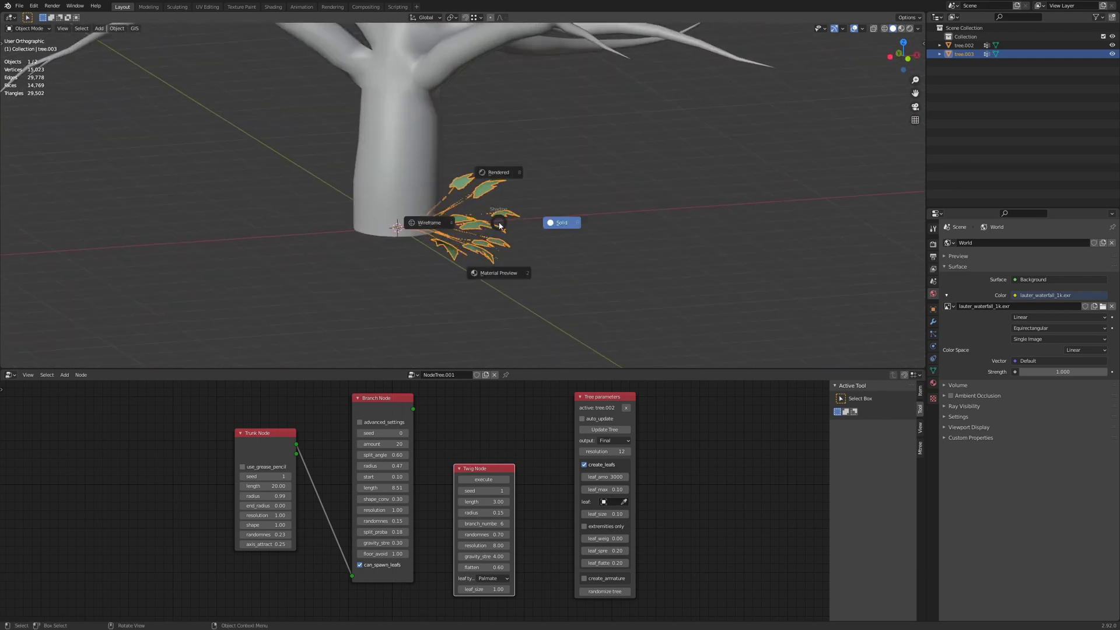
pyautogui.press('8')
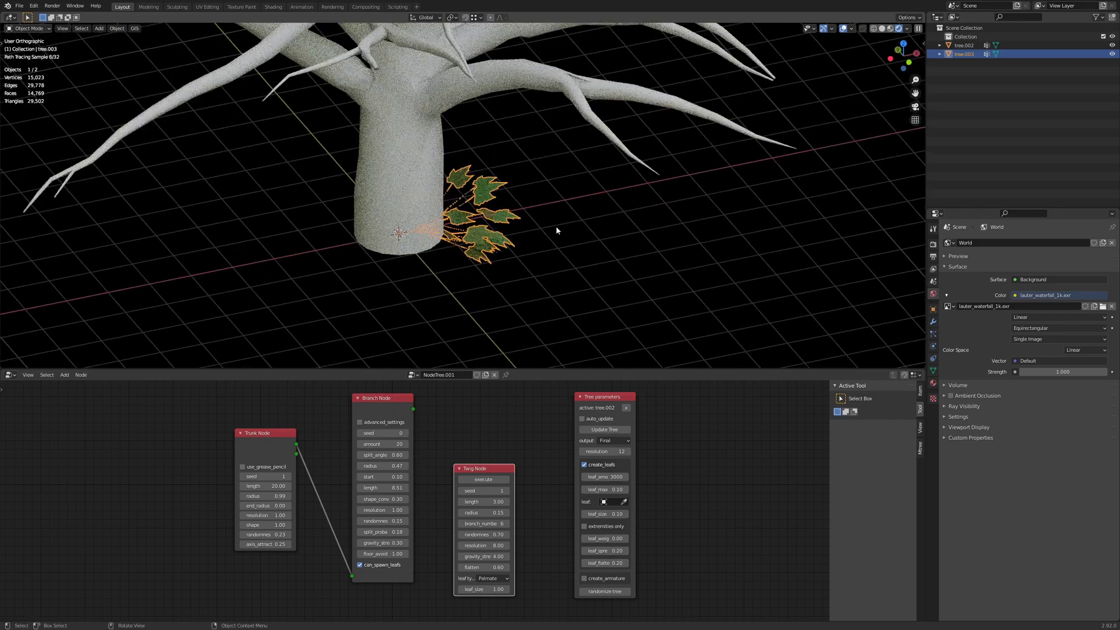
pyautogui.click(557, 230)
pyautogui.moveTo(557, 230); pyautogui.dragTo(545, 230, button='middle')
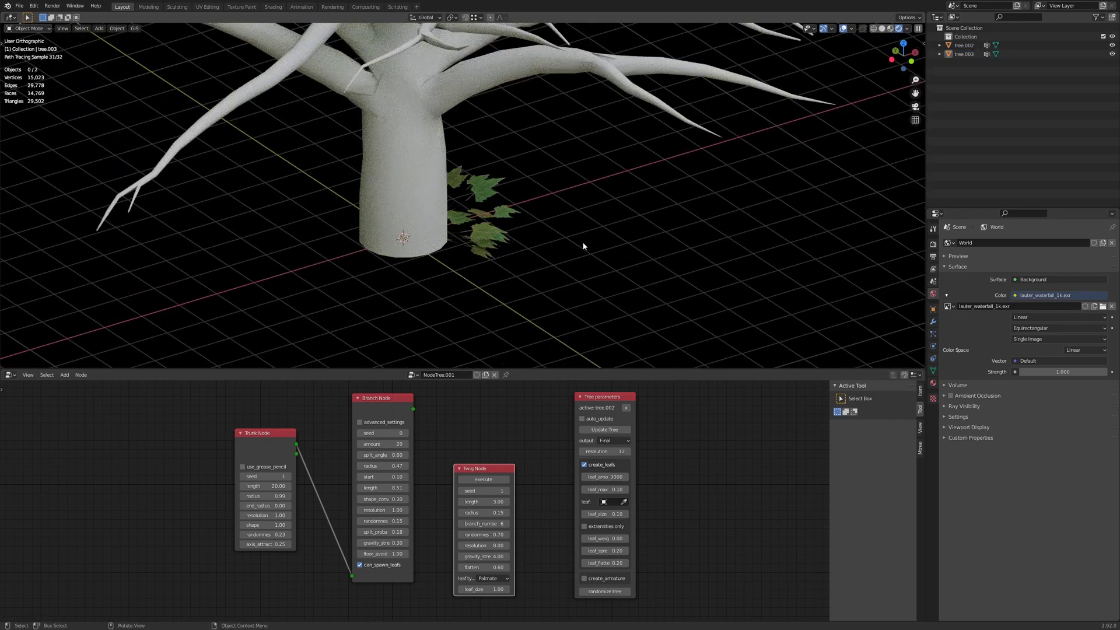
pyautogui.scroll(5, 593, 267)
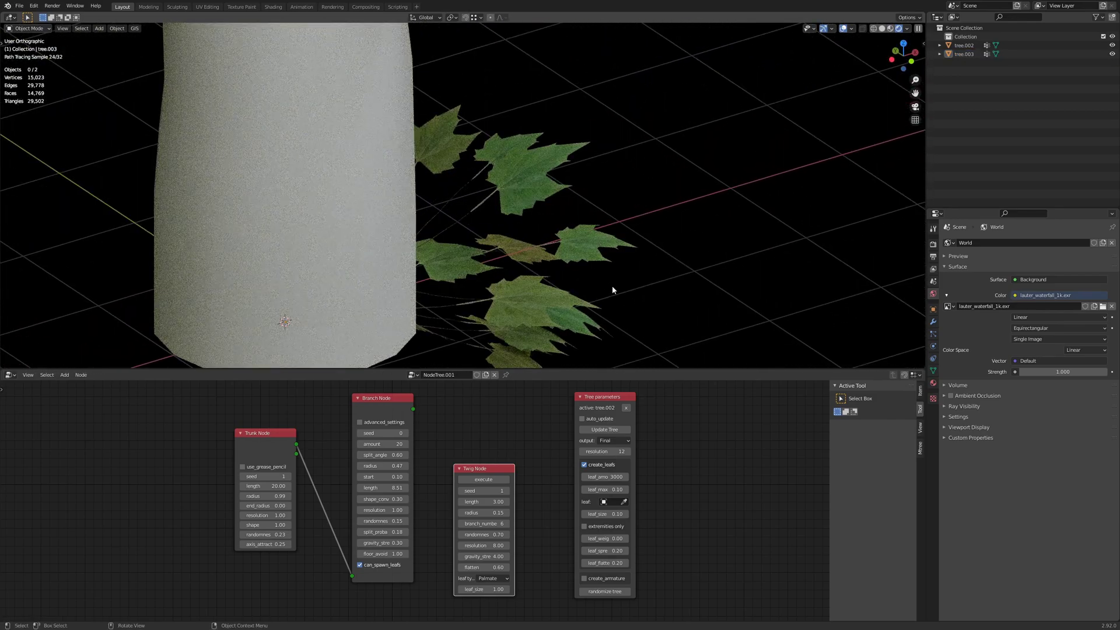
pyautogui.scroll(-5, 611, 290)
pyautogui.press('z')
pyautogui.press('6')
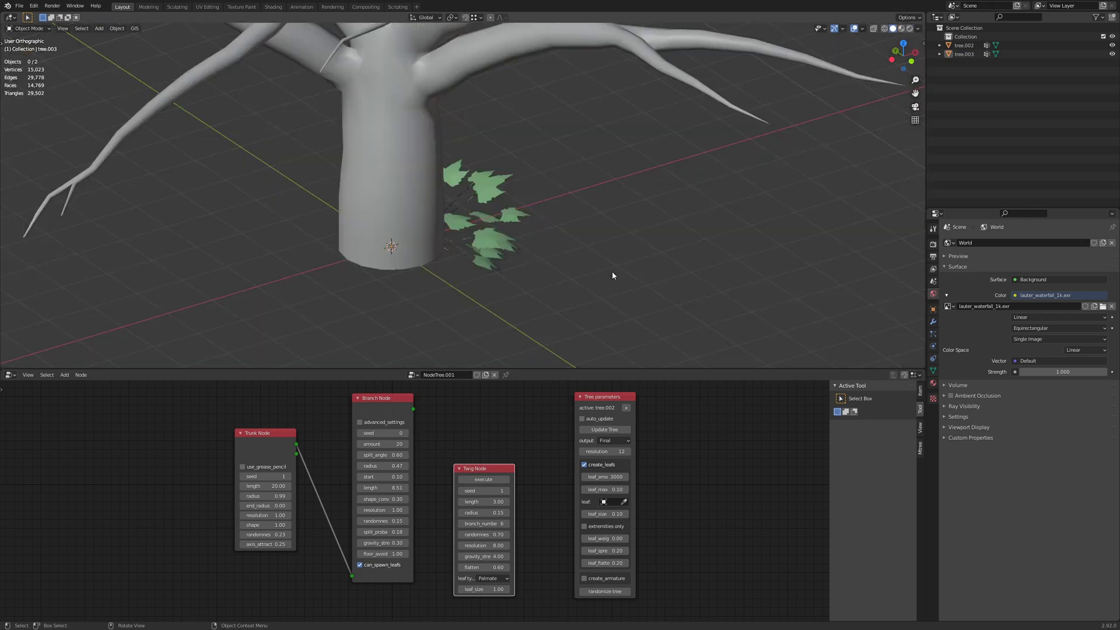
pyautogui.scroll(-4, 611, 272)
pyautogui.moveTo(611, 271); pyautogui.dragTo(523, 232, button='middle')
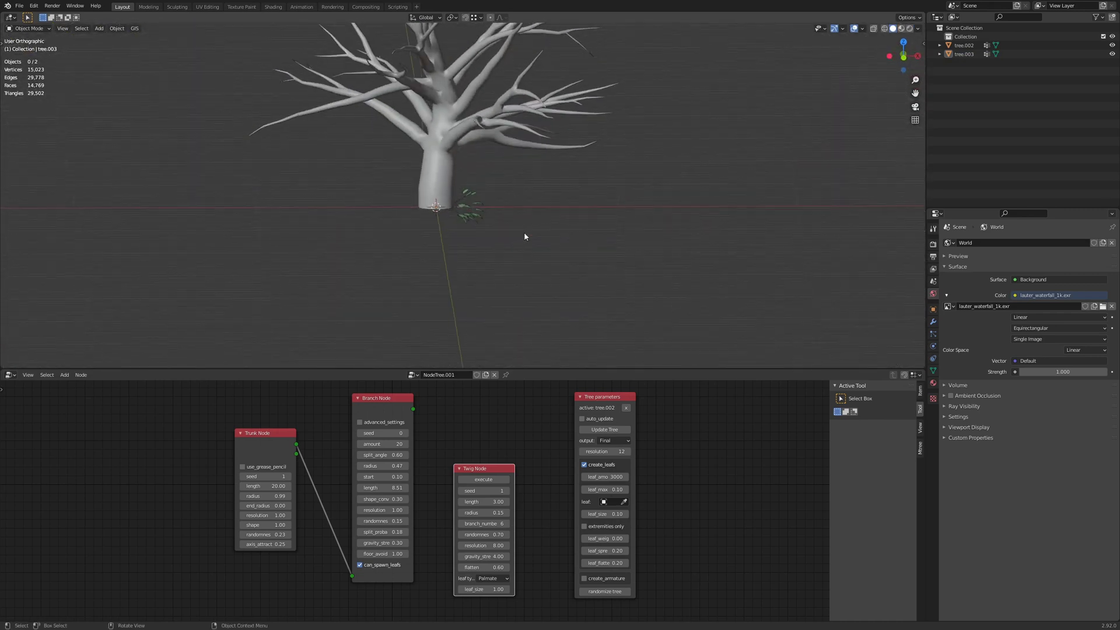
# Assign the generated twig as the tree's leaf object and enable auto_update in the Tree parameters node
pyautogui.click(623, 501)
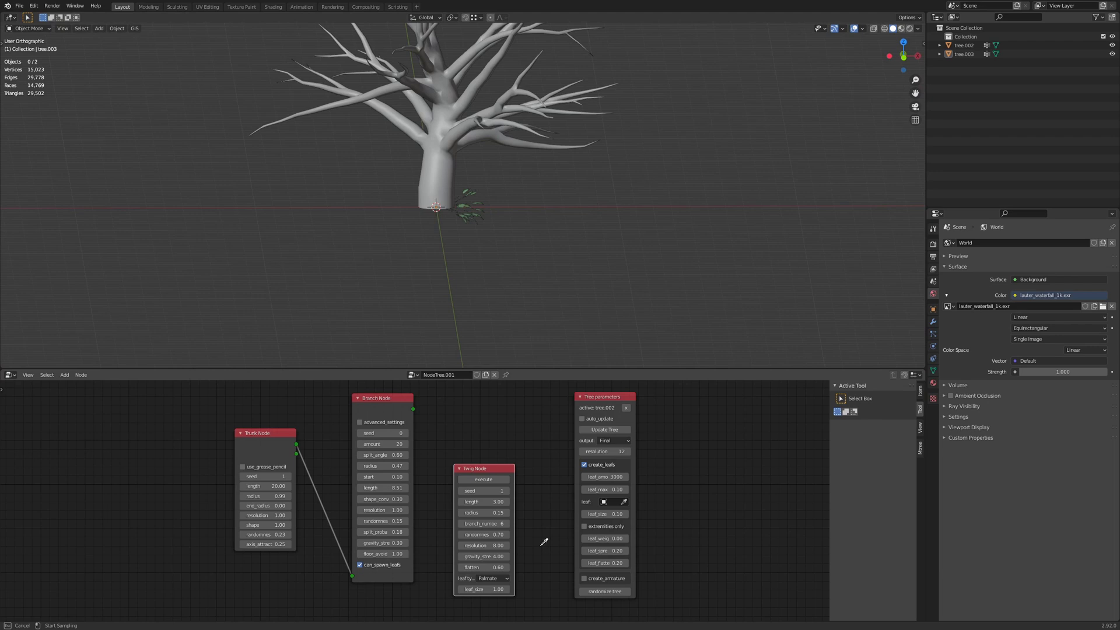
pyautogui.click(465, 206)
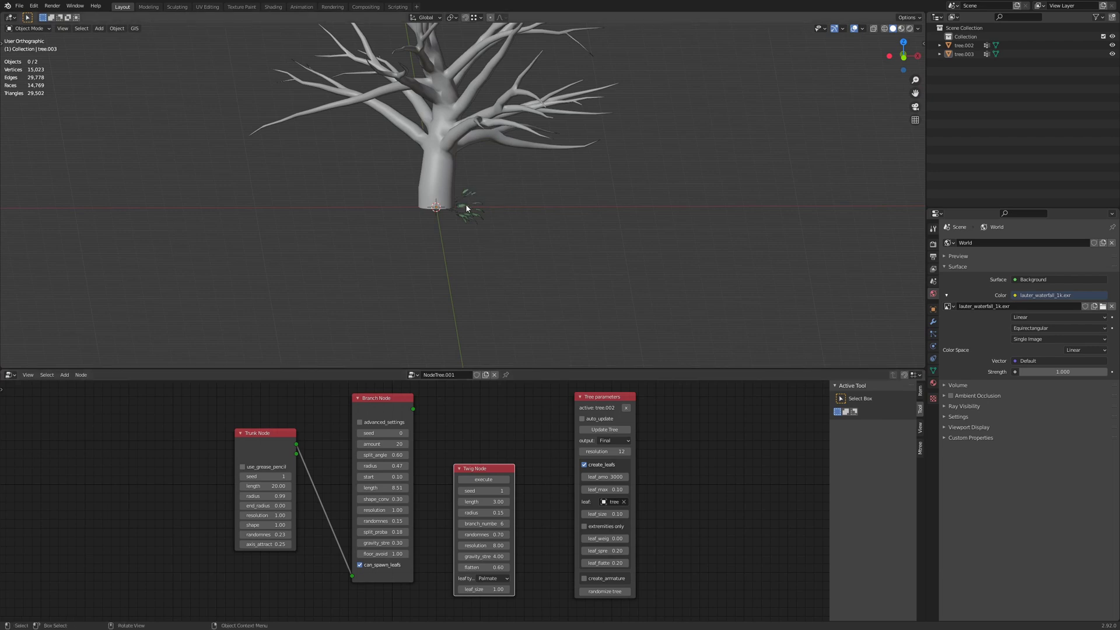
pyautogui.moveTo(481, 136); pyautogui.dragTo(502, 350, button='middle')
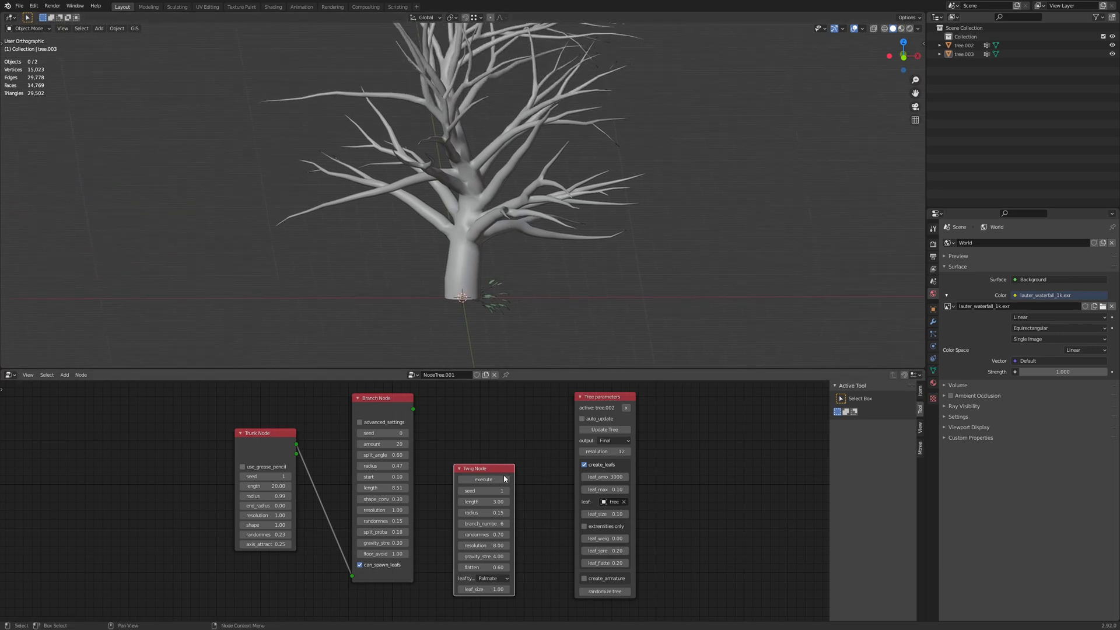
pyautogui.click(584, 419)
pyautogui.moveTo(544, 157); pyautogui.dragTo(516, 239, button='middle')
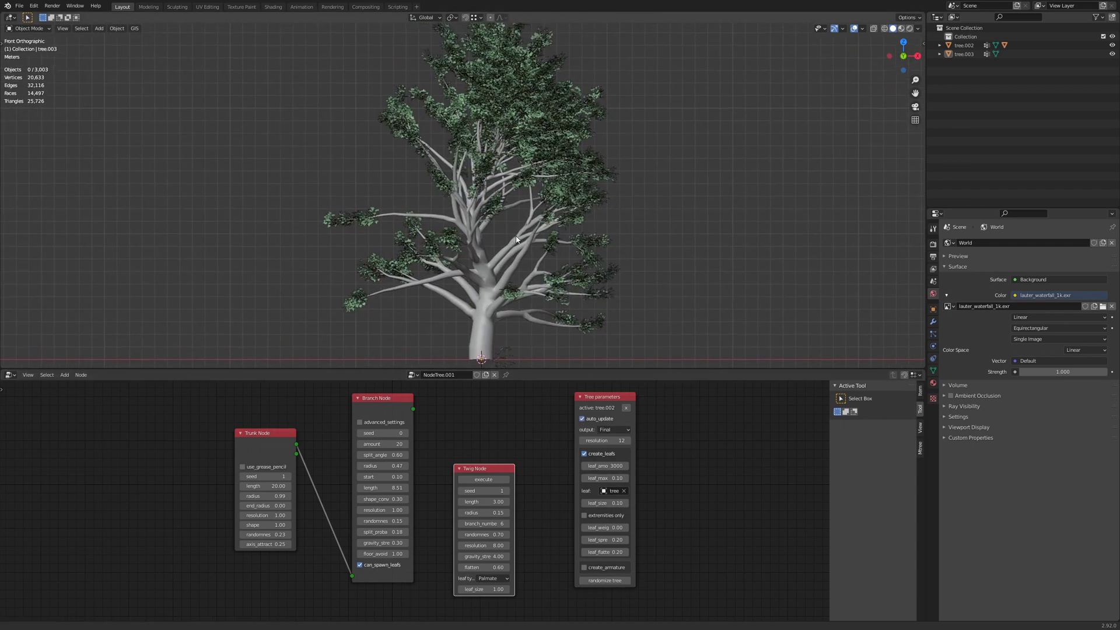
pyautogui.scroll(-2, 517, 240)
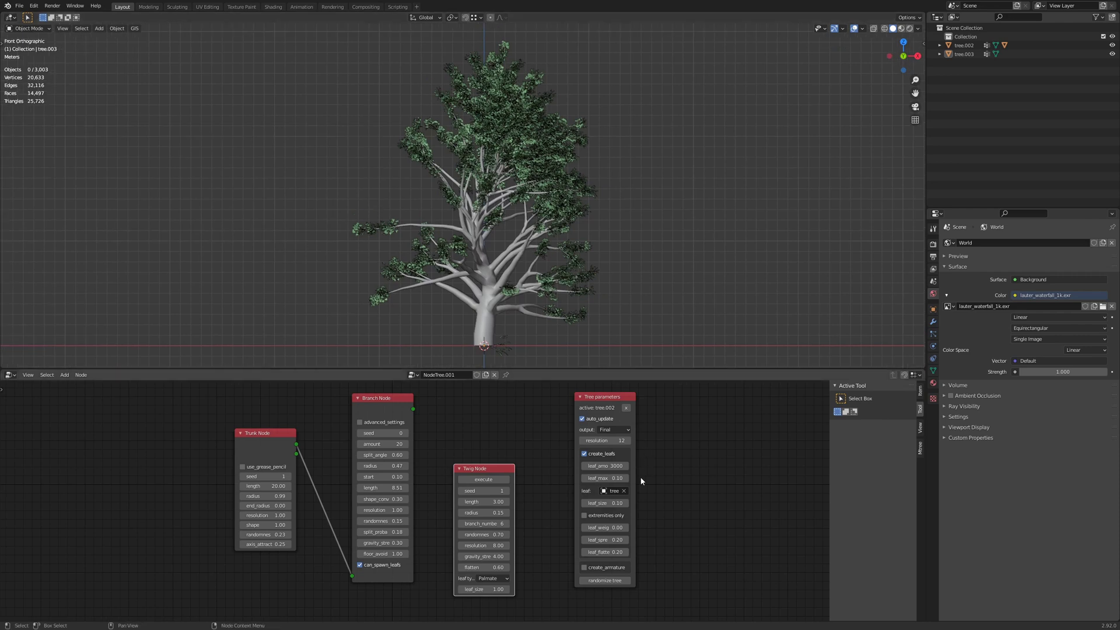
# Set the leaf amount to 4000 and the leaf size to 0.15 in the Tree parameters node
pyautogui.click(618, 465)
pyautogui.write('4000')
pyautogui.press('Return')
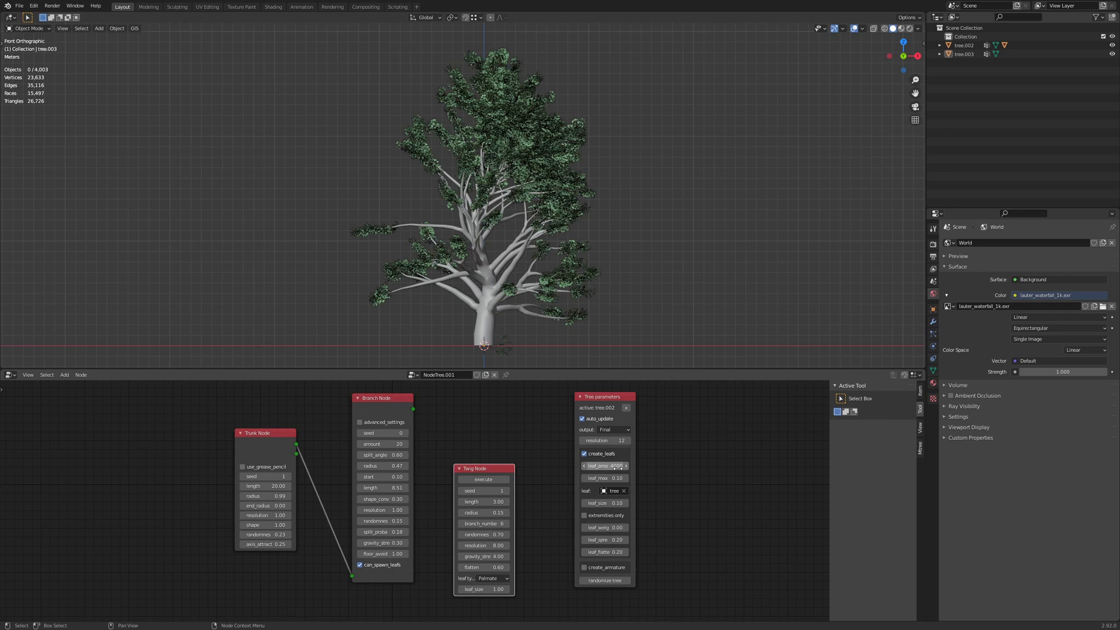
pyautogui.click(614, 503)
pyautogui.write('0.15')
pyautogui.press('Return')
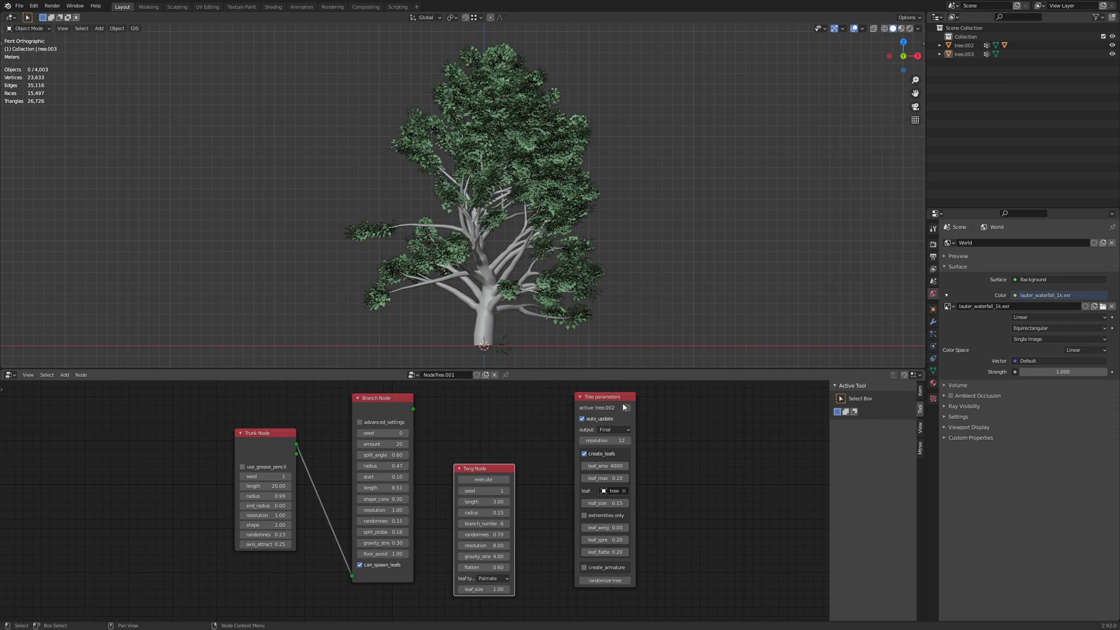
# Inspect the leafs object's hair particle settings, including its emission number and seed, and deselect the leaves
pyautogui.click(933, 334)
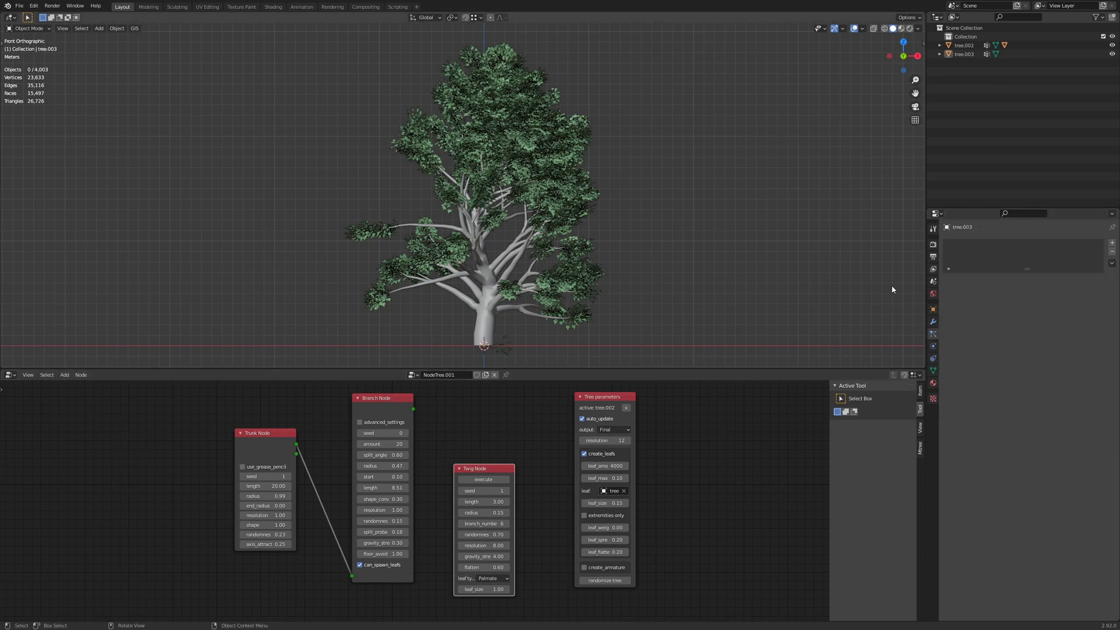
pyautogui.click(482, 319)
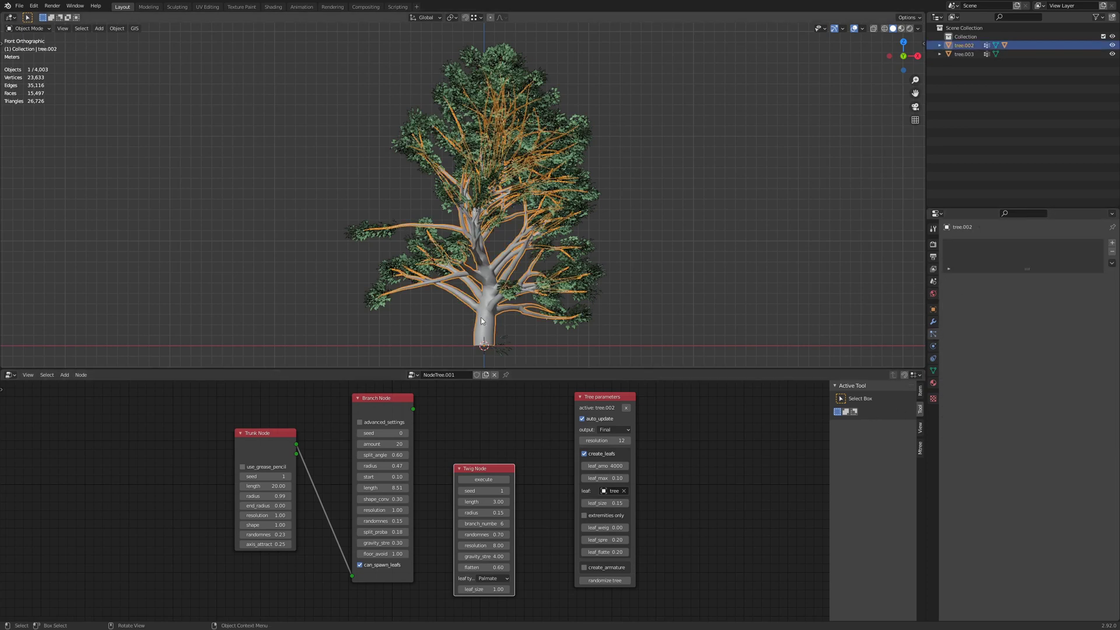
pyautogui.click(574, 121)
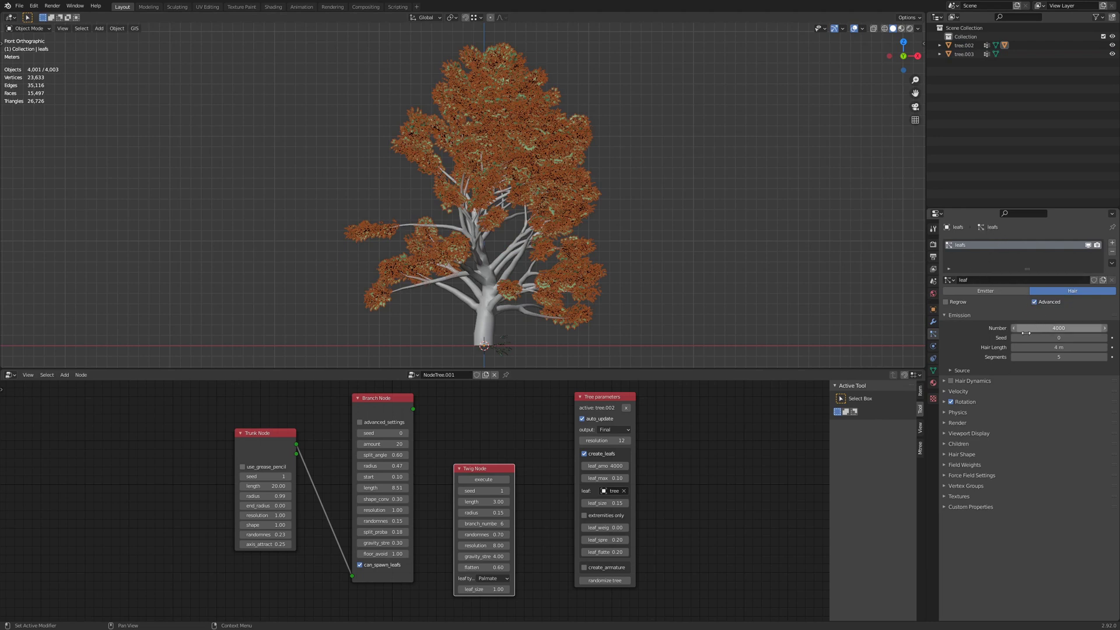
pyautogui.click(642, 220)
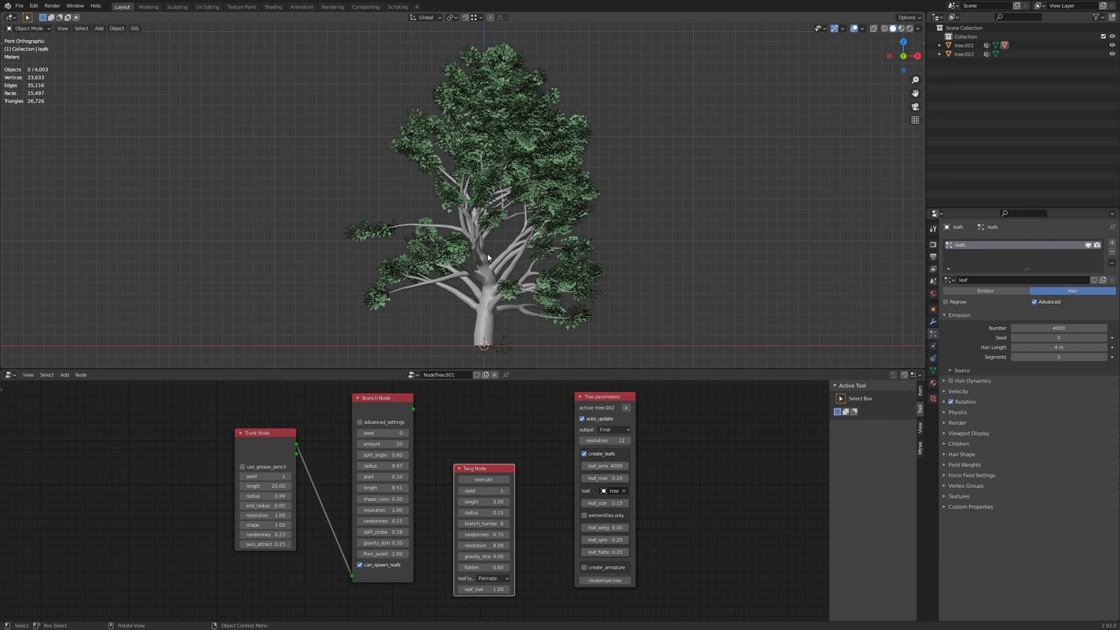
# Select the tree's trunk mesh and assign it the existing Old_Tree_Bark_01 material
pyautogui.scroll(6, 661, 285)
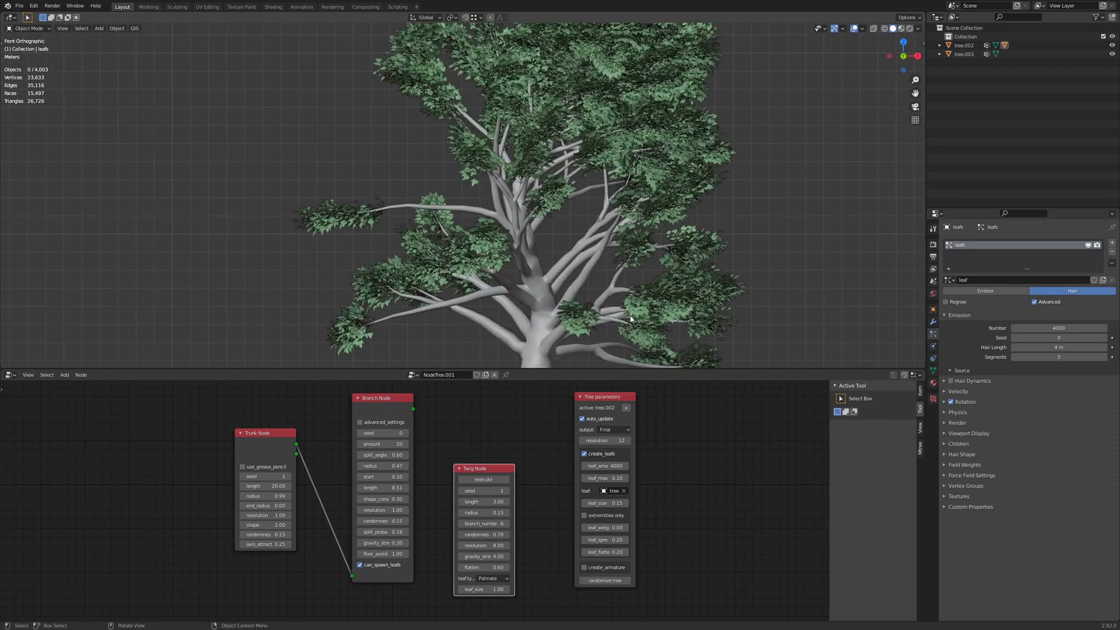
pyautogui.keyDown('shift'); pyautogui.moveTo(635, 196); pyautogui.dragTo(576, 104, button='middle'); pyautogui.keyUp('shift')
pyautogui.click(474, 270)
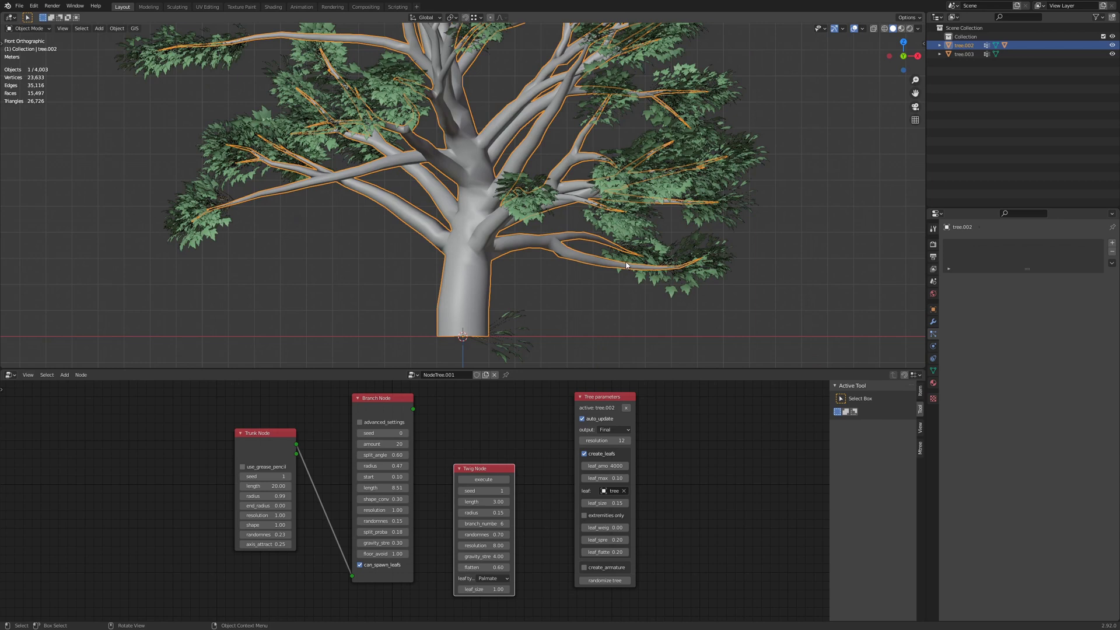
pyautogui.click(933, 383)
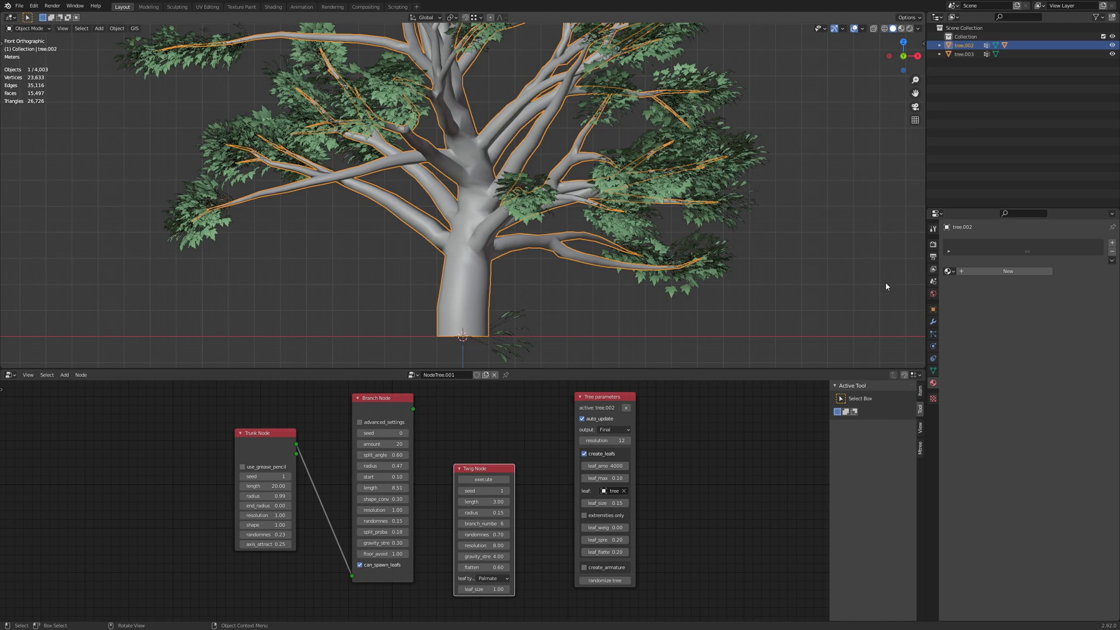
pyautogui.click(949, 271)
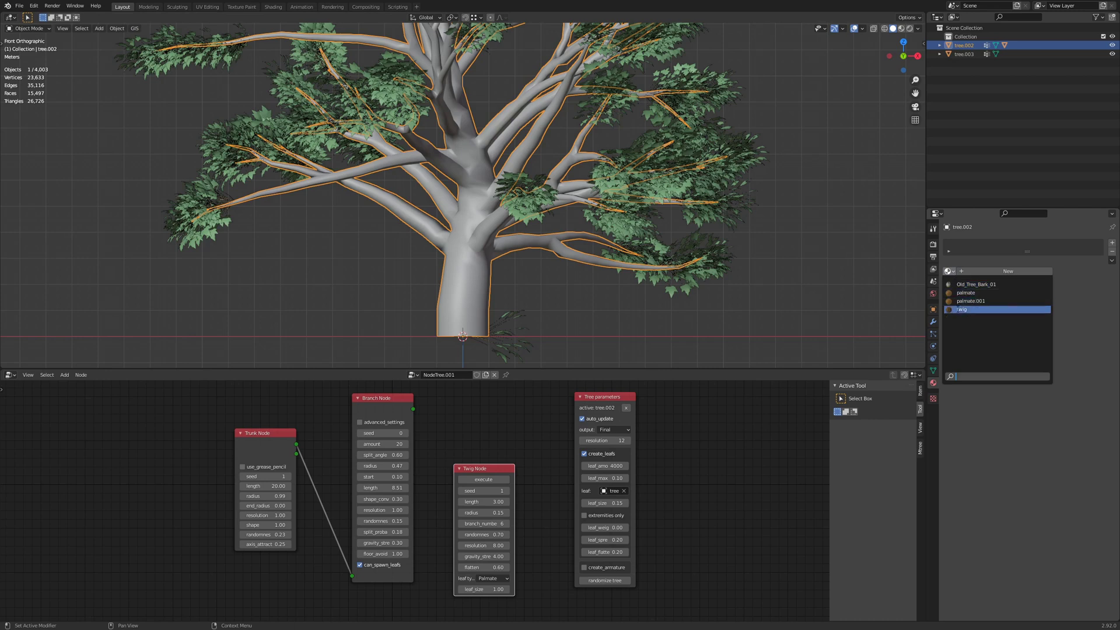
pyautogui.click(968, 284)
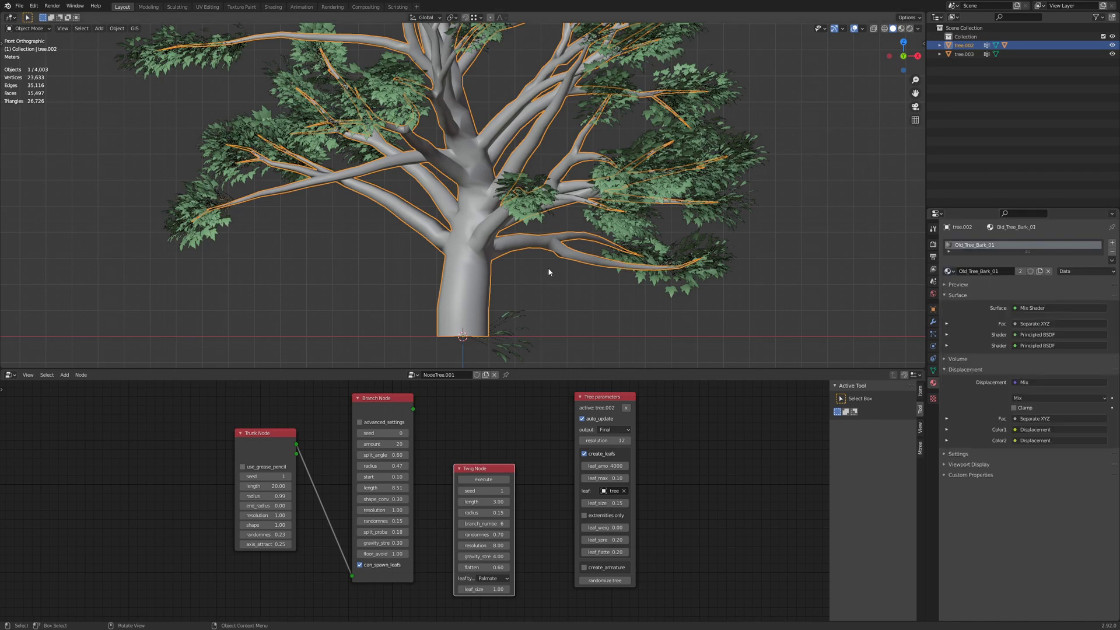
# Examine the bark and leaves in Material Preview shading, and frame the deselected tree from the front
pyautogui.press('z')
pyautogui.press('KP_2')
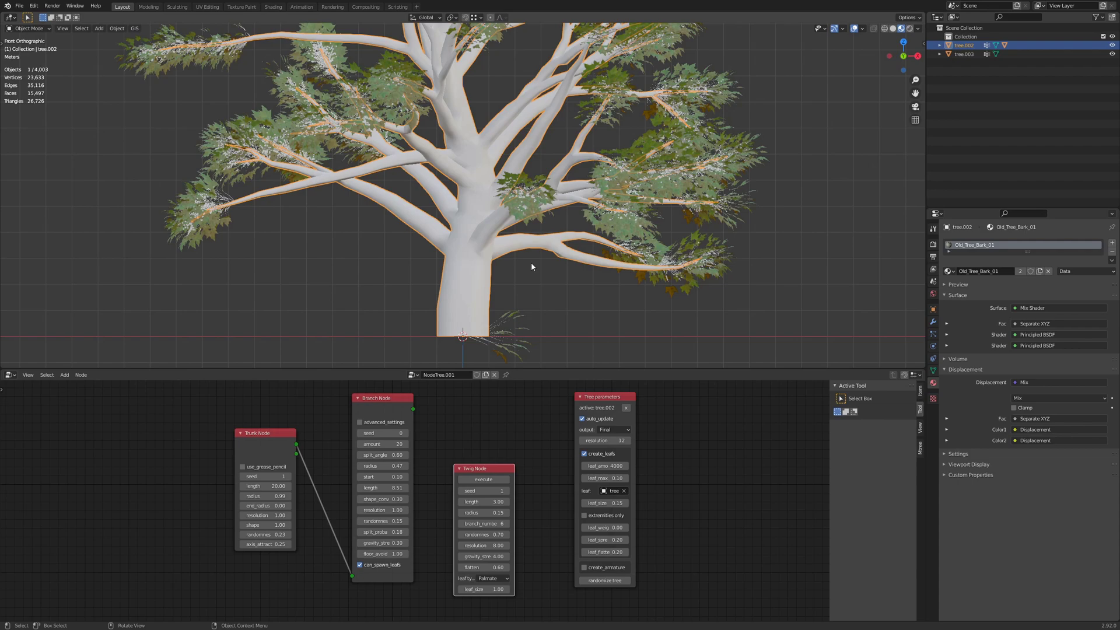
pyautogui.moveTo(505, 255); pyautogui.dragTo(487, 241, button='middle')
pyautogui.scroll(-5, 487, 240)
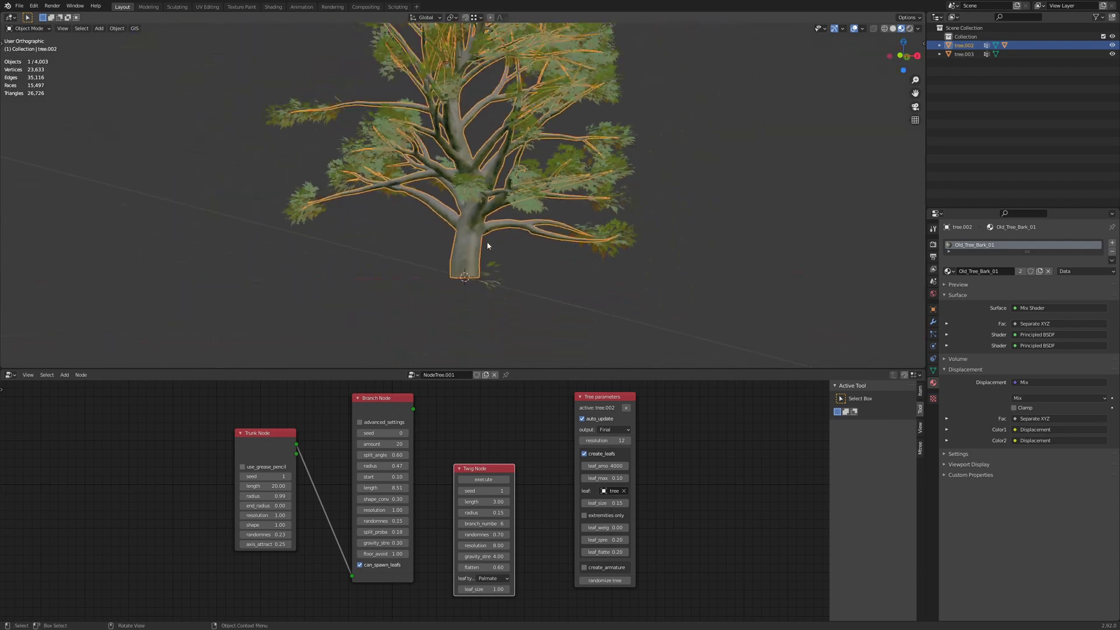
pyautogui.press('KP_1')
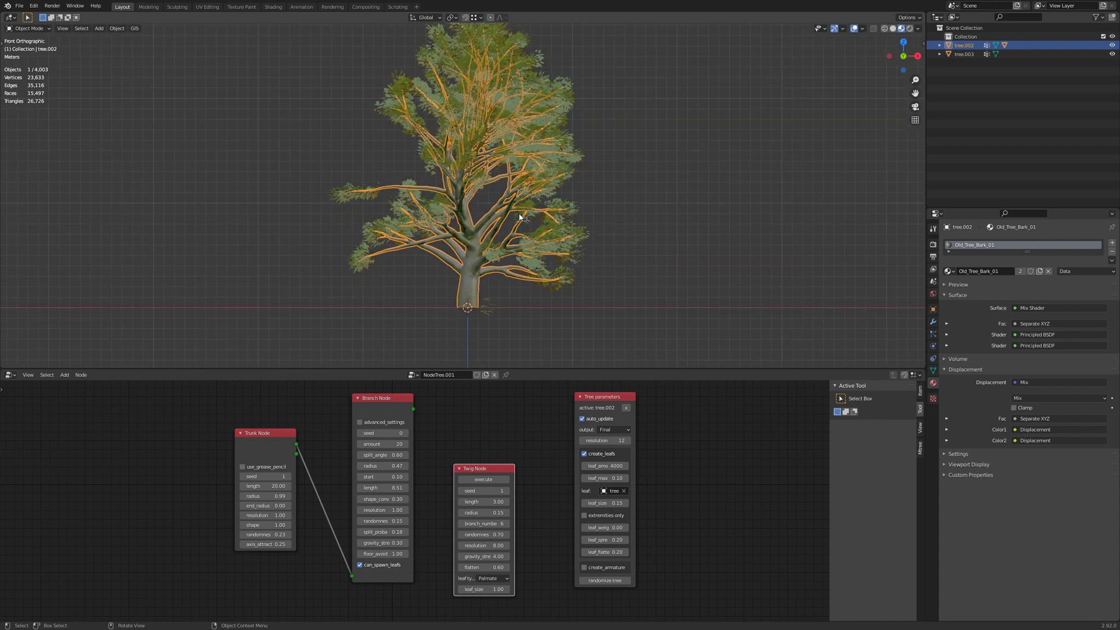
pyautogui.keyDown('shift'); pyautogui.moveTo(546, 175); pyautogui.dragTo(542, 222, button='middle'); pyautogui.keyUp('shift')
pyautogui.click(649, 278)
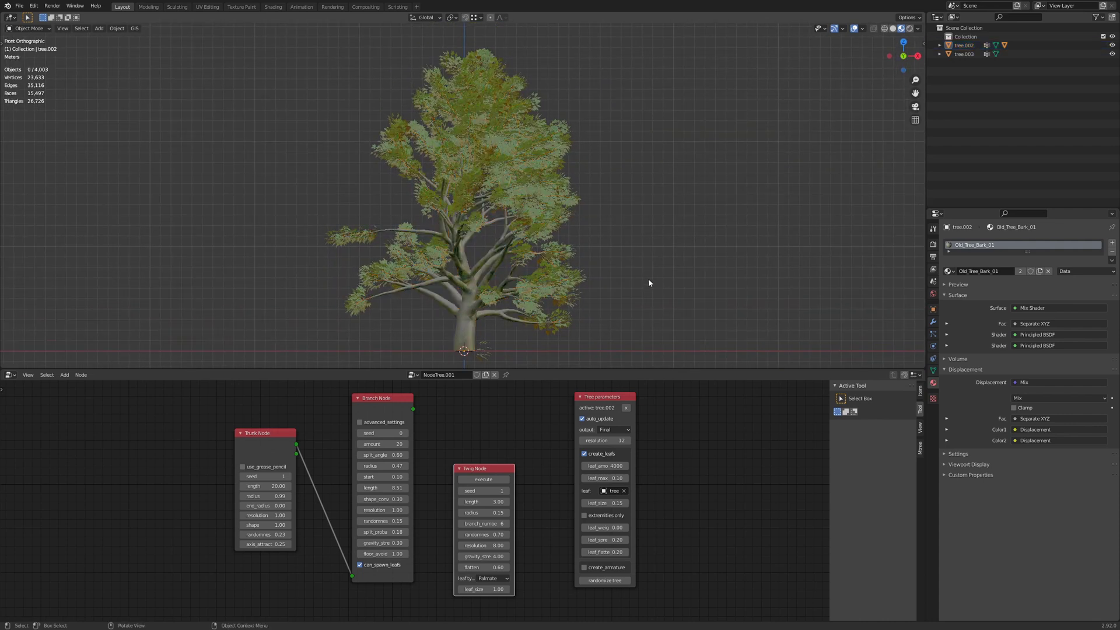
# Add a Sun light, place it above and to the right of the tree, and rotate it to shine diagonally down toward the tree
pyautogui.hotkey('shift', 'a')
pyautogui.moveTo(617, 393)
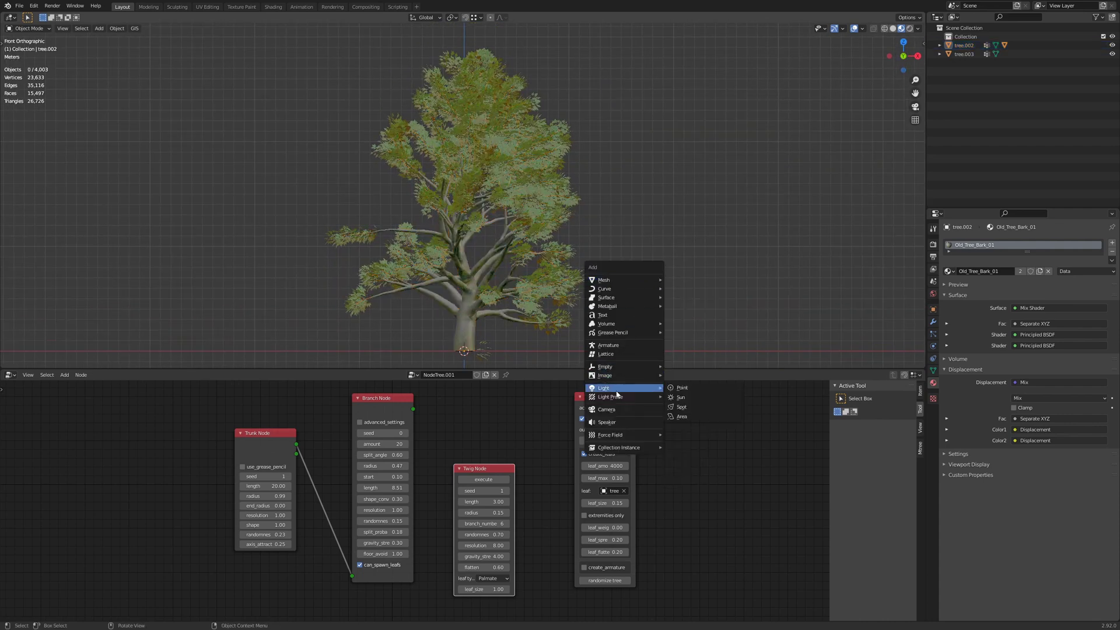
pyautogui.click(688, 400)
pyautogui.press('g')
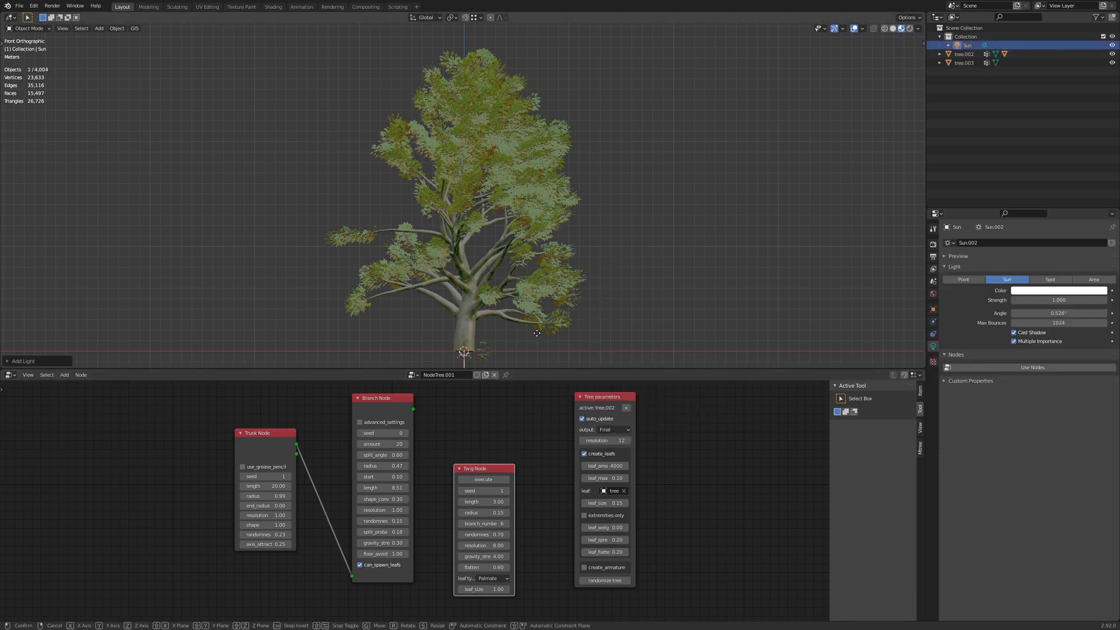
pyautogui.click(728, 34)
pyautogui.press('r')
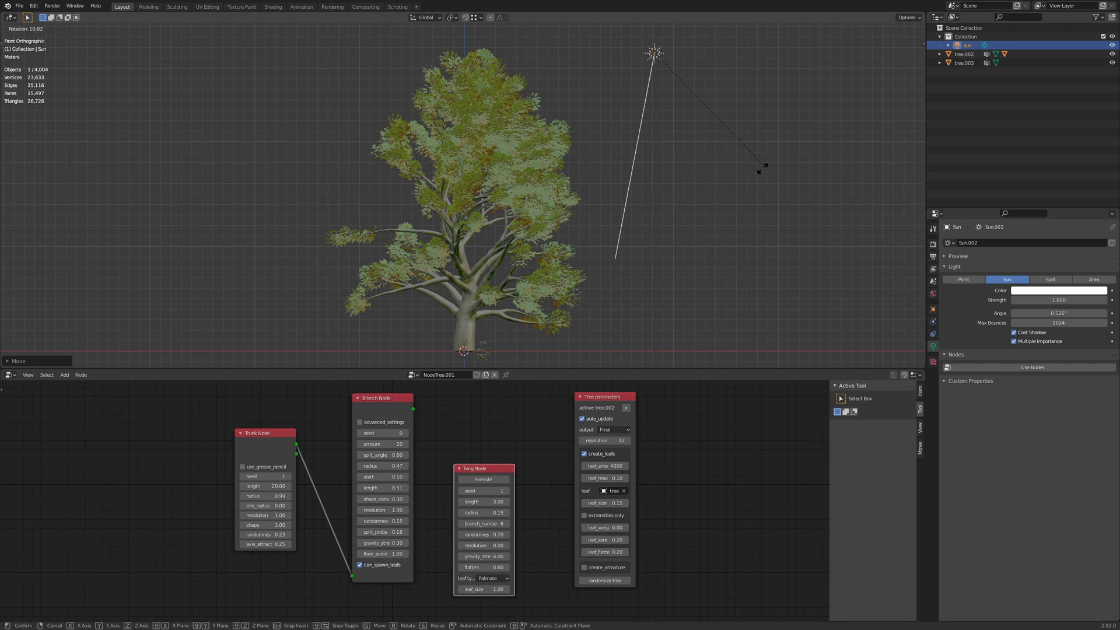
pyautogui.click(667, 187)
# Set the sun's strength to 5 and its colour to a pale warm yellow
pyautogui.click(1055, 299)
pyautogui.write('1.0')
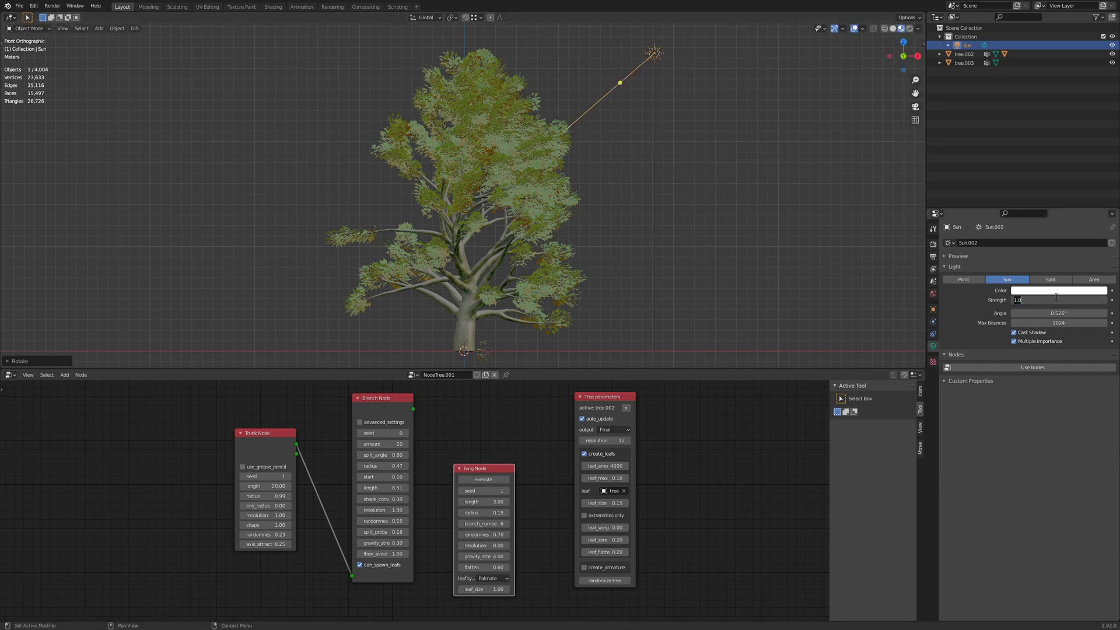
pyautogui.write('5')
pyautogui.press('Return')
pyautogui.click(1063, 290)
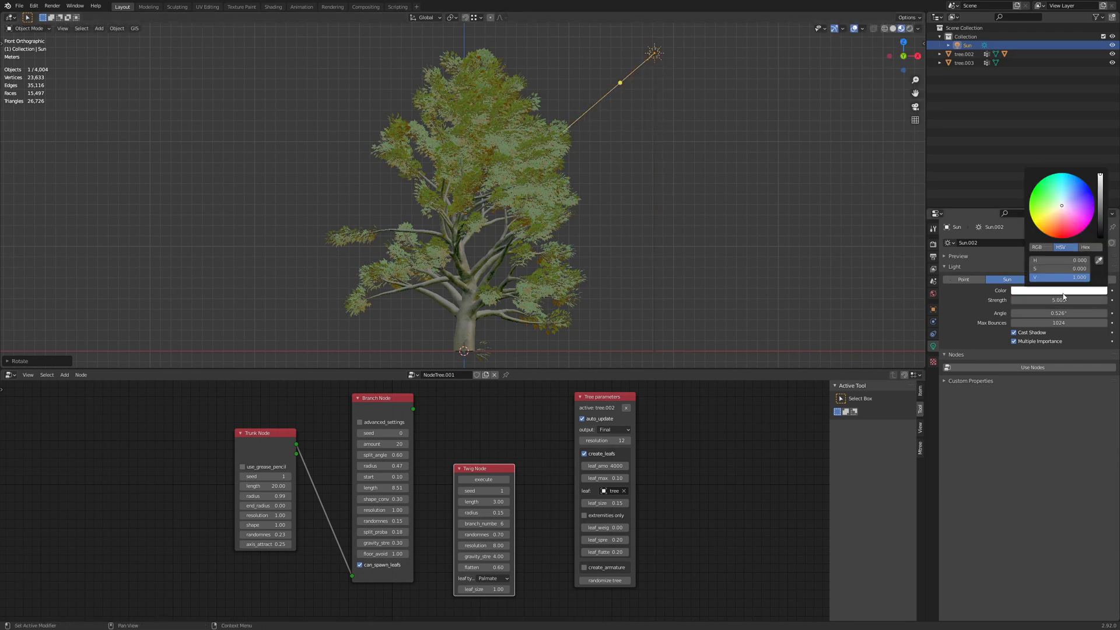
pyautogui.moveTo(1059, 208); pyautogui.dragTo(1057, 209)
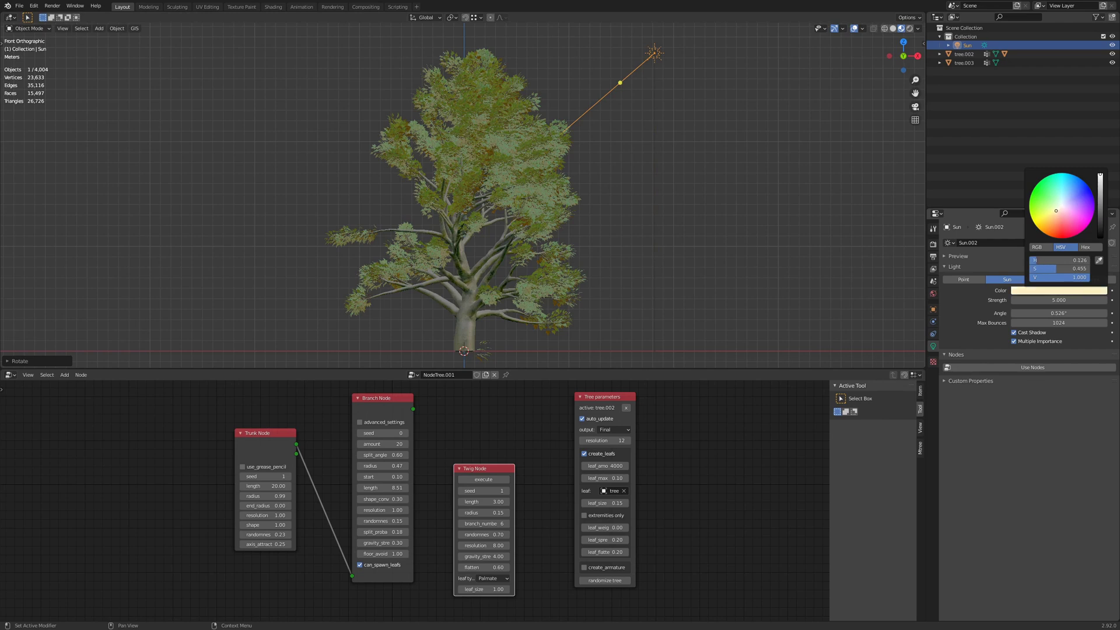
pyautogui.click(633, 174)
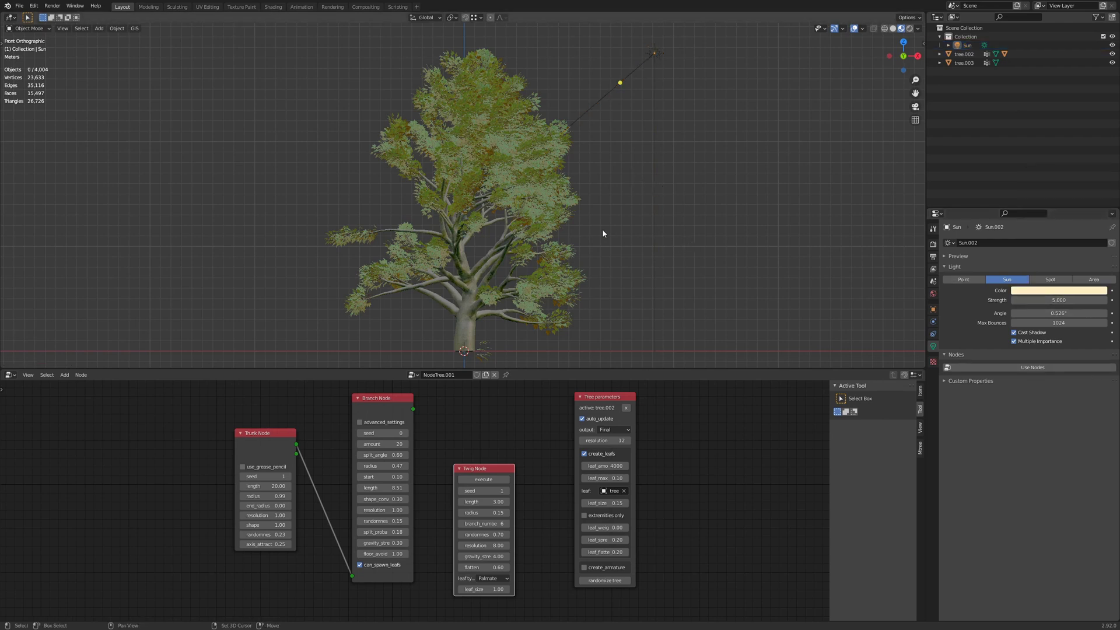
# Examine the sunlit tree from several angles in Rendered shading, and return the viewport to Solid shading
pyautogui.keyDown('shift'); pyautogui.moveTo(603, 234); pyautogui.dragTo(614, 232, button='middle'); pyautogui.keyUp('shift')
pyautogui.scroll(-1, 617, 229)
pyautogui.keyDown('shift'); pyautogui.moveTo(628, 187); pyautogui.dragTo(699, 213, button='middle'); pyautogui.keyUp('shift')
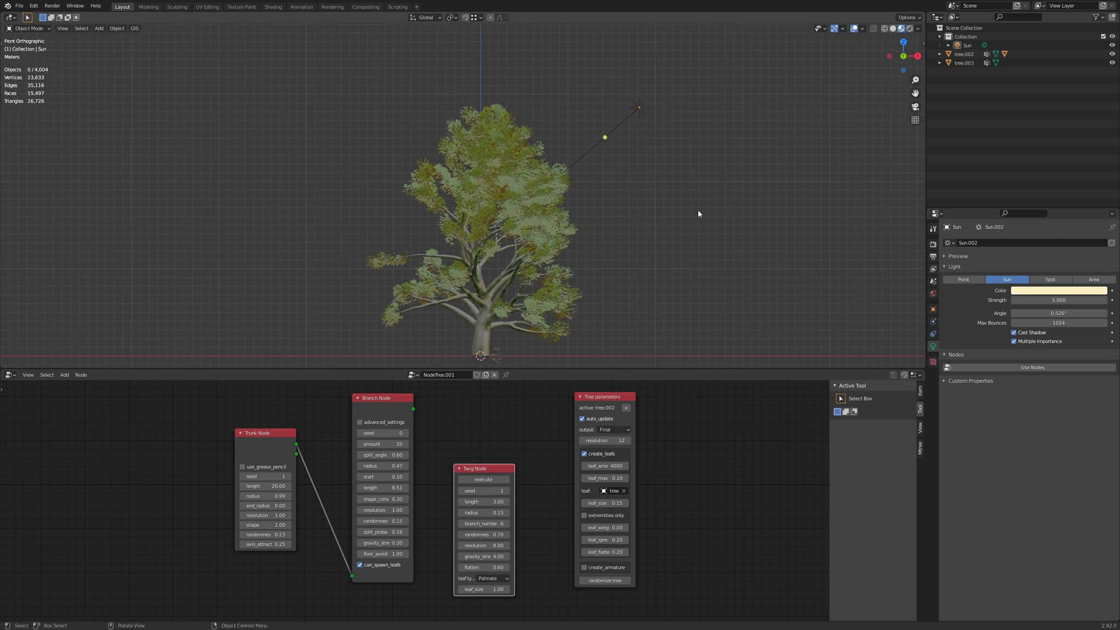
pyautogui.press('z')
pyautogui.click(617, 243)
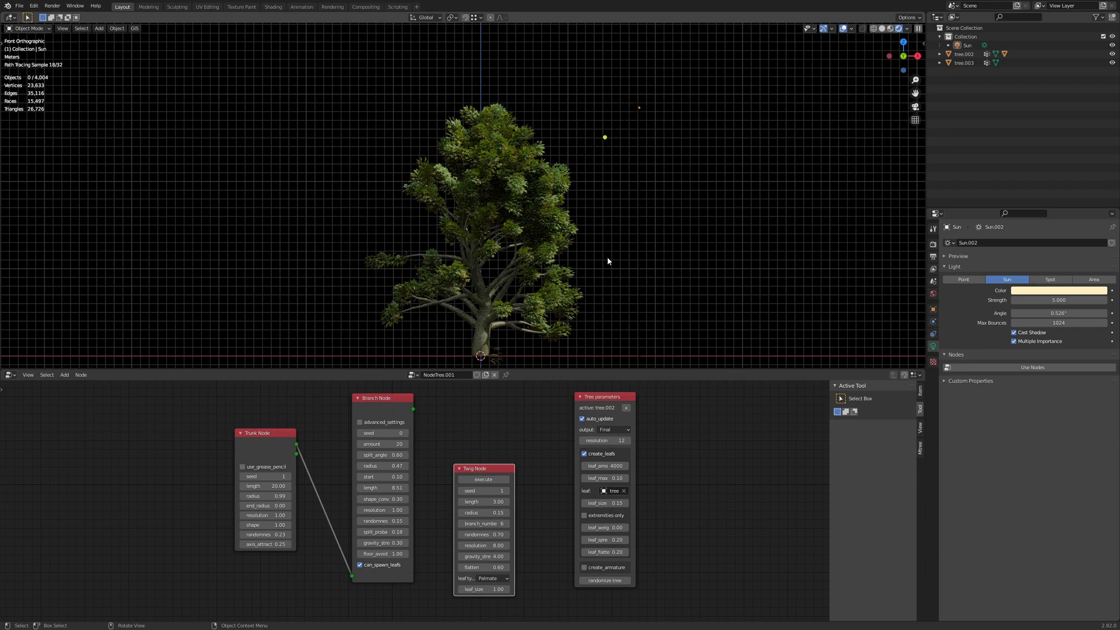
pyautogui.moveTo(728, 169); pyautogui.dragTo(647, 242, button='middle')
pyautogui.scroll(4, 578, 285)
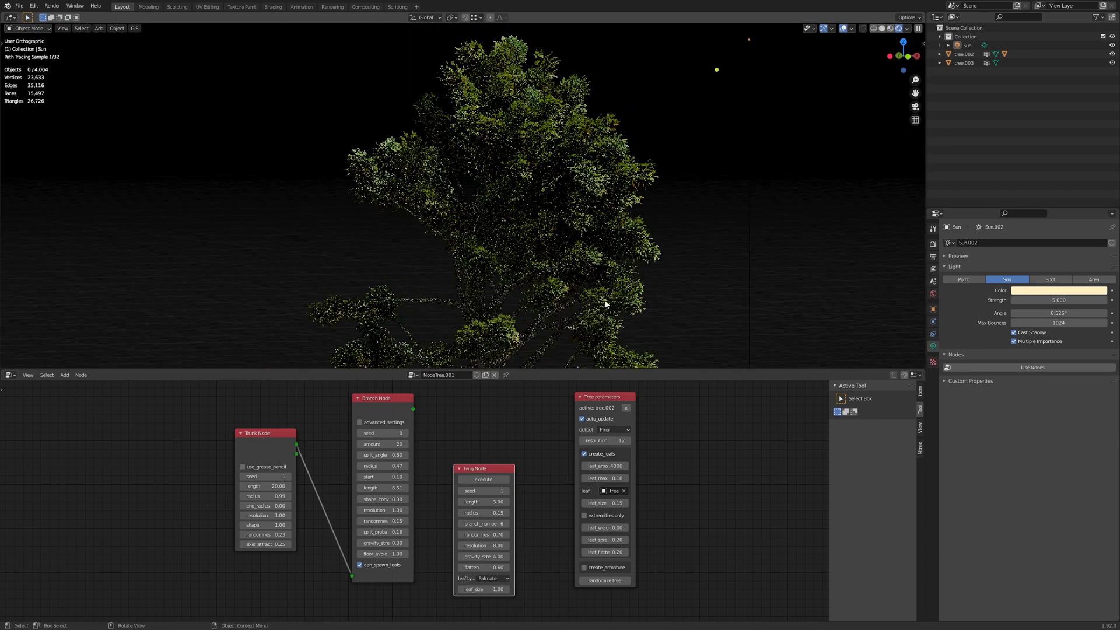
pyautogui.scroll(-3, 608, 224)
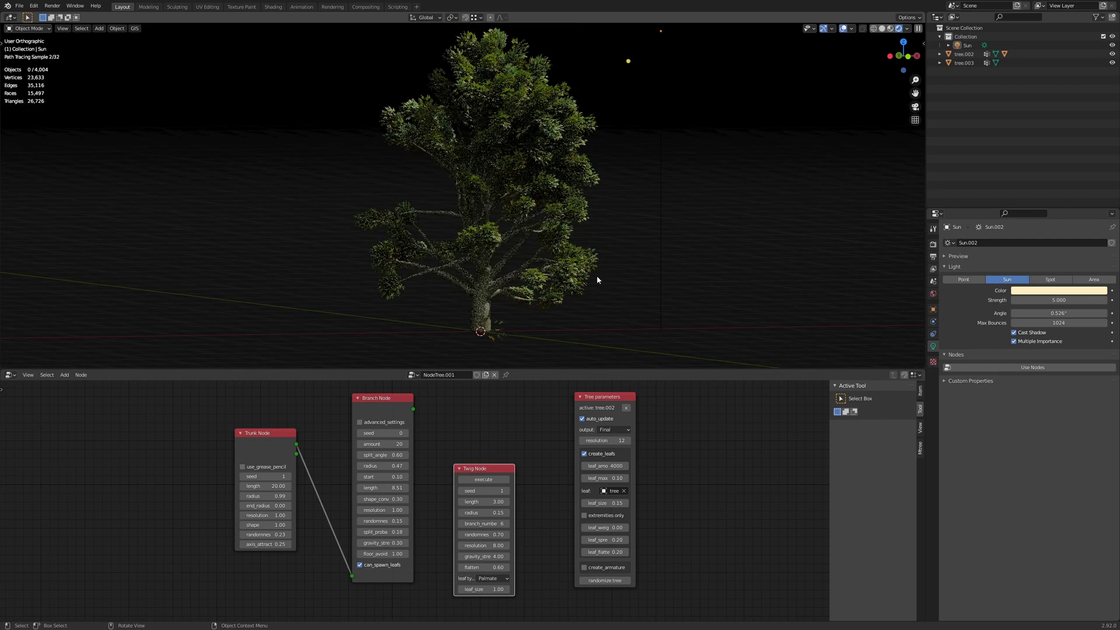
pyautogui.scroll(-1, 553, 503)
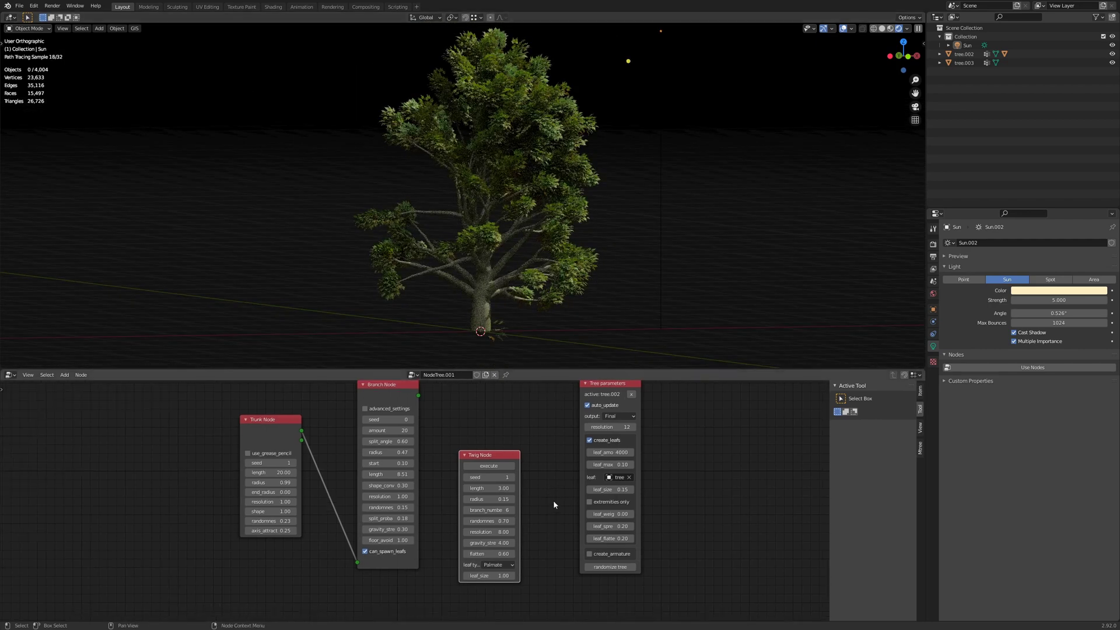
pyautogui.scroll(-1, 542, 484)
pyautogui.moveTo(536, 473); pyautogui.dragTo(540, 470, button='middle')
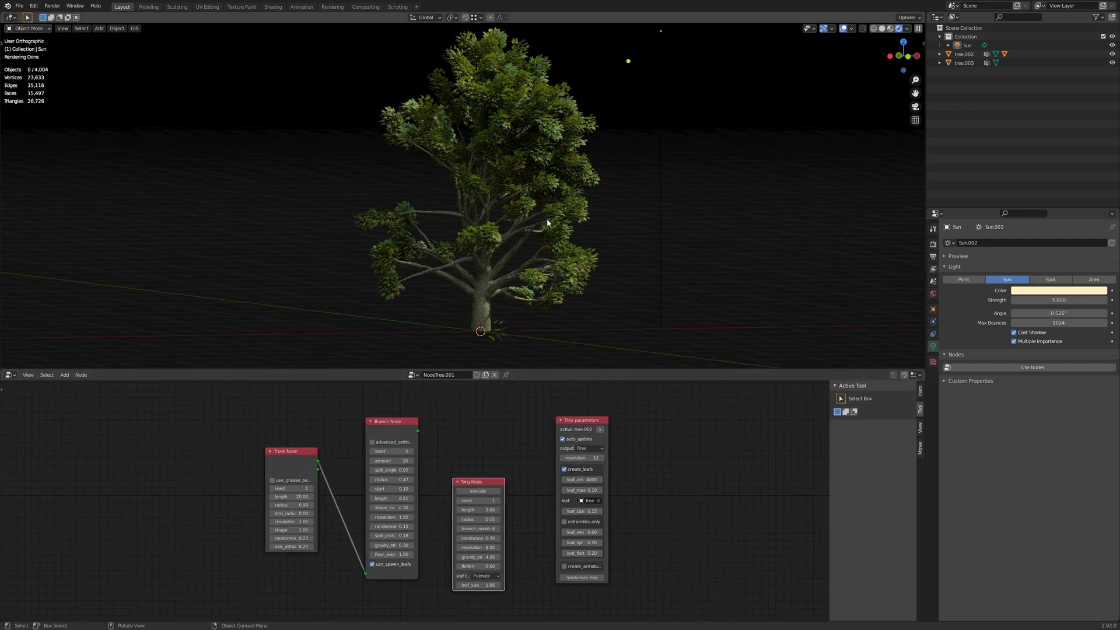
pyautogui.press('z')
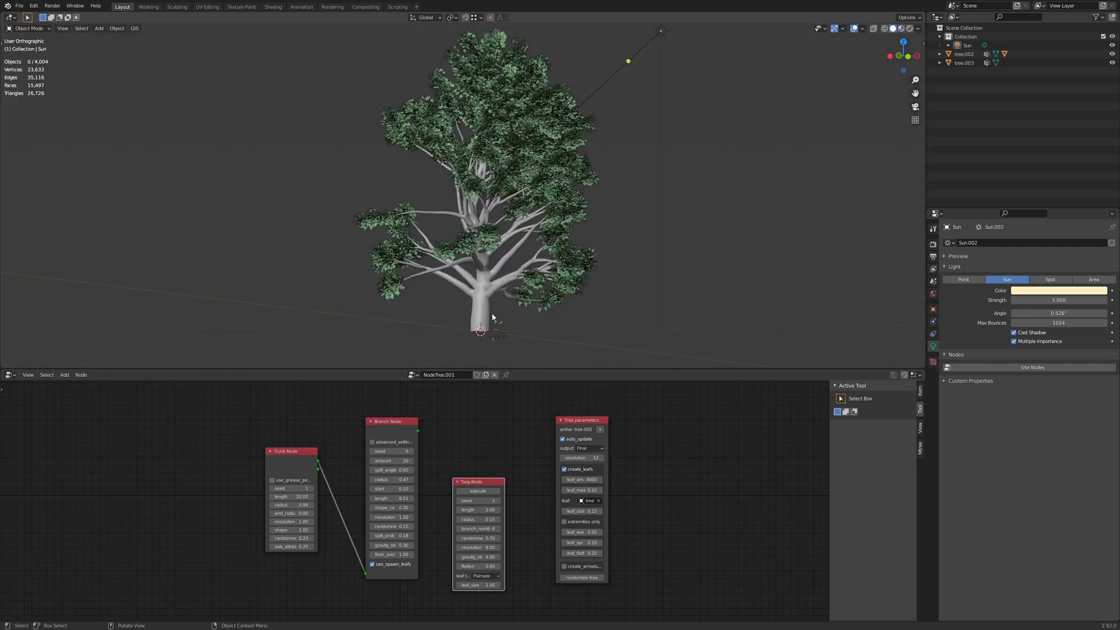
pyautogui.moveTo(609, 246); pyautogui.dragTo(558, 236, button='middle')
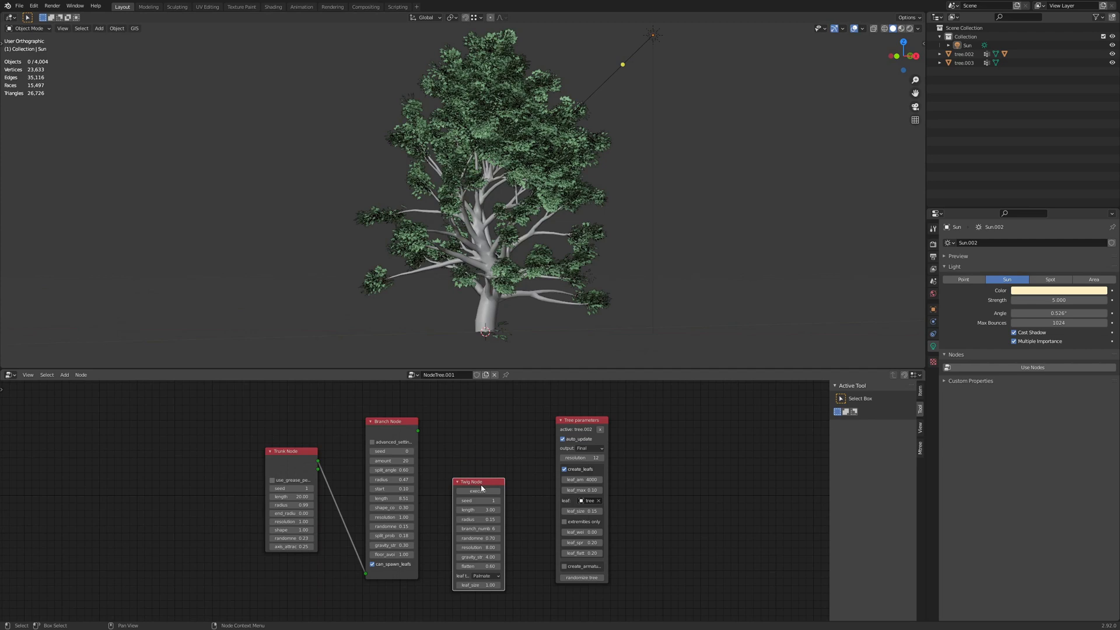
# Move the Twig Node to the left of the Trunk Node and add a Grow Node between the Branch Node and Tree parameters
pyautogui.moveTo(481, 483); pyautogui.dragTo(219, 488)
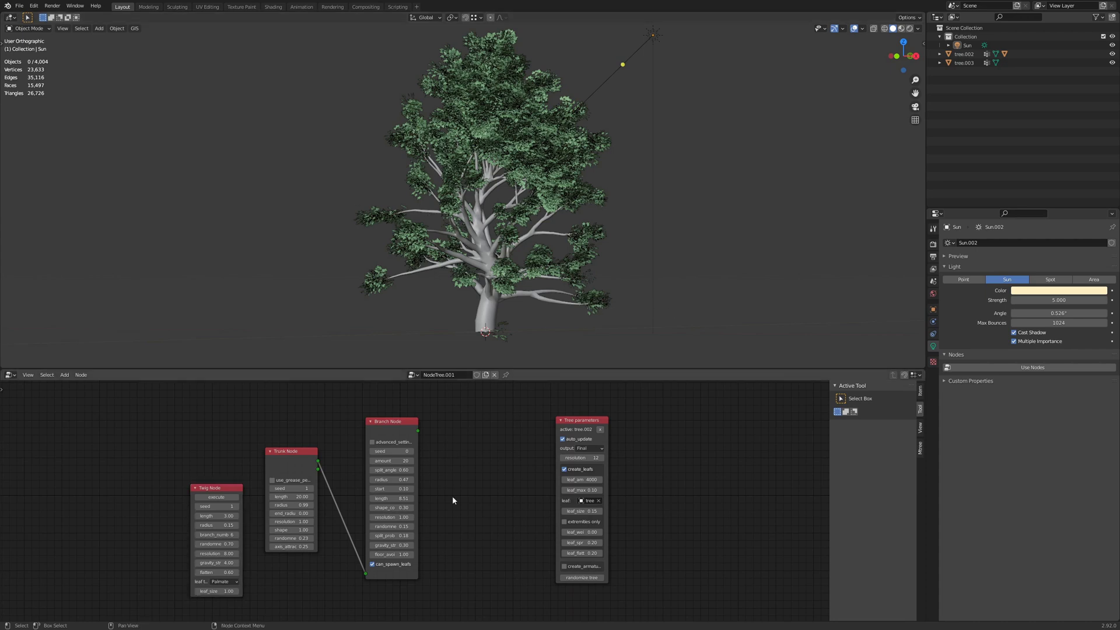
pyautogui.hotkey('shift', 'a')
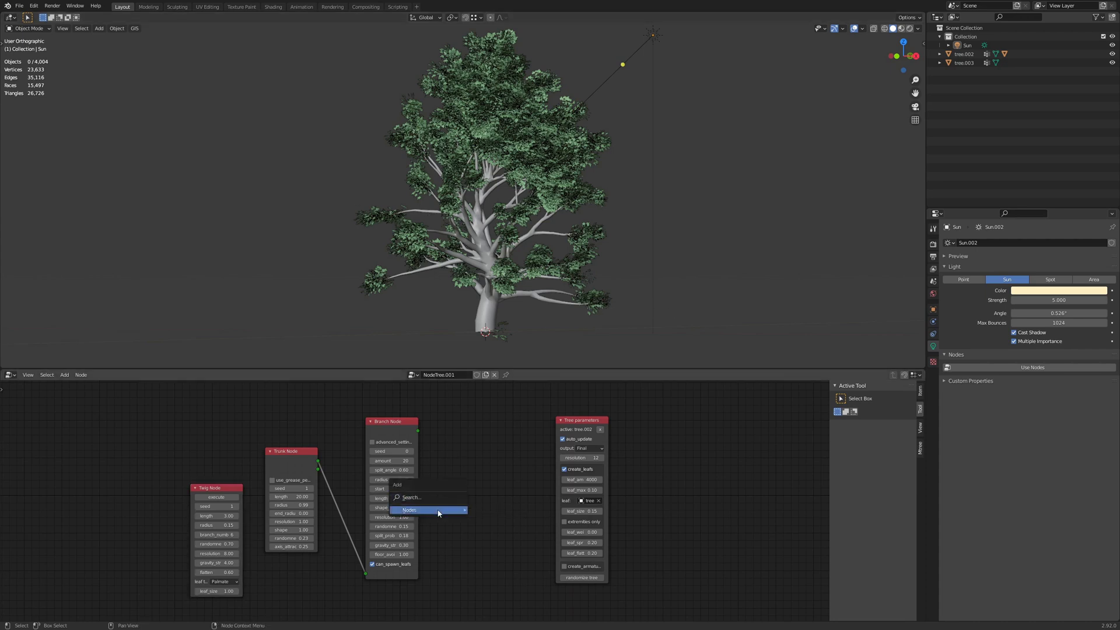
pyautogui.moveTo(444, 510)
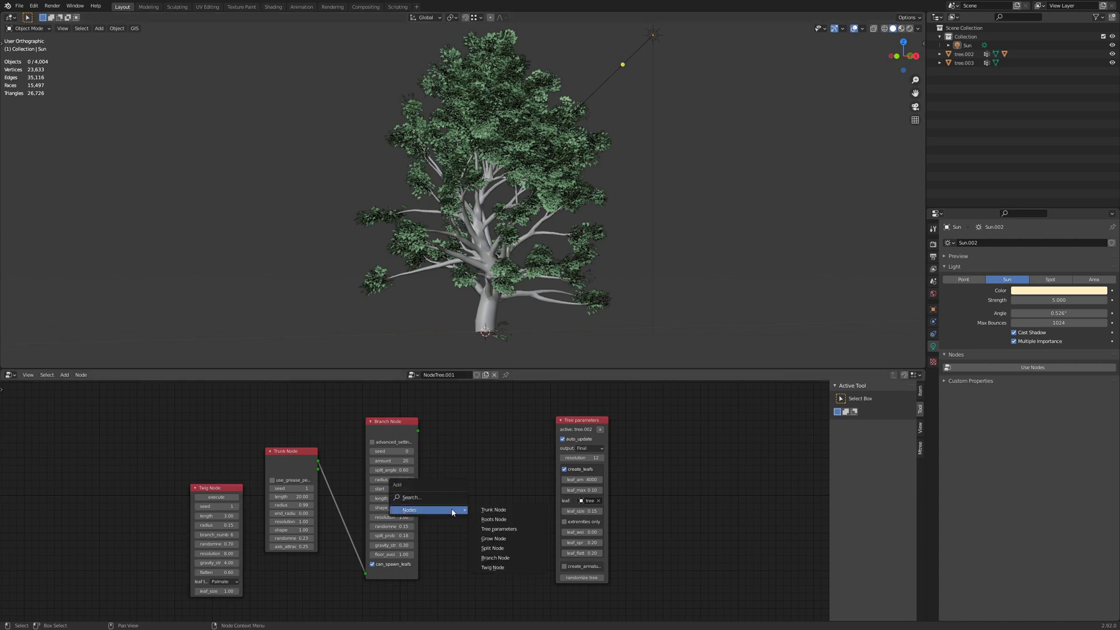
pyautogui.click(497, 543)
pyautogui.click(472, 452)
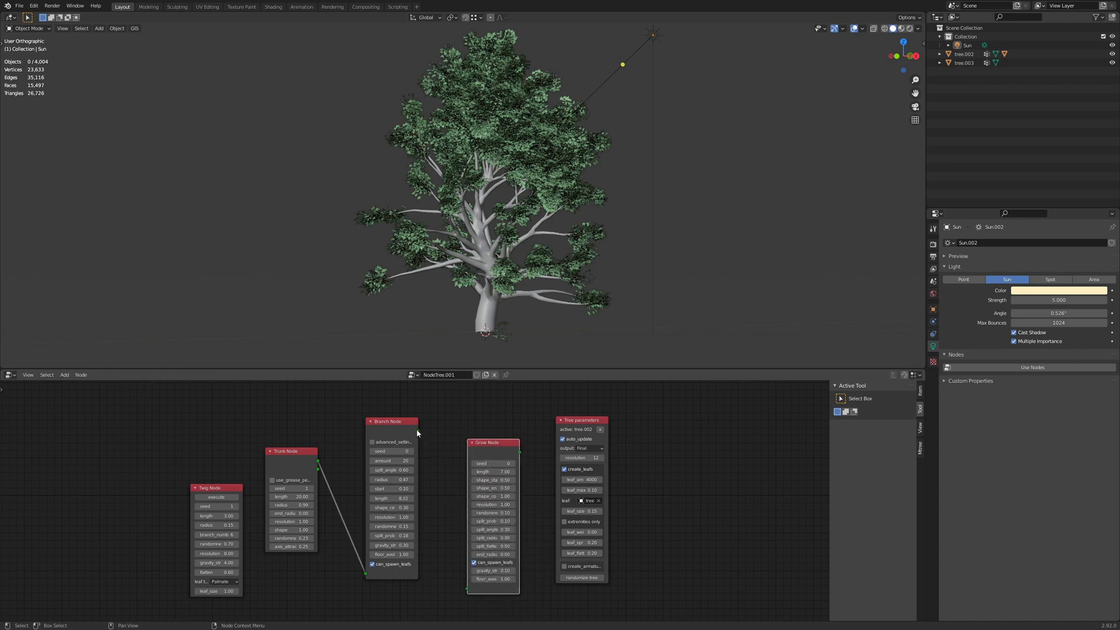
# Connect the Branch Node's output to the Grow Node's input, and widen the Grow Node to show its full parameter names
pyautogui.moveTo(417, 431); pyautogui.dragTo(471, 589)
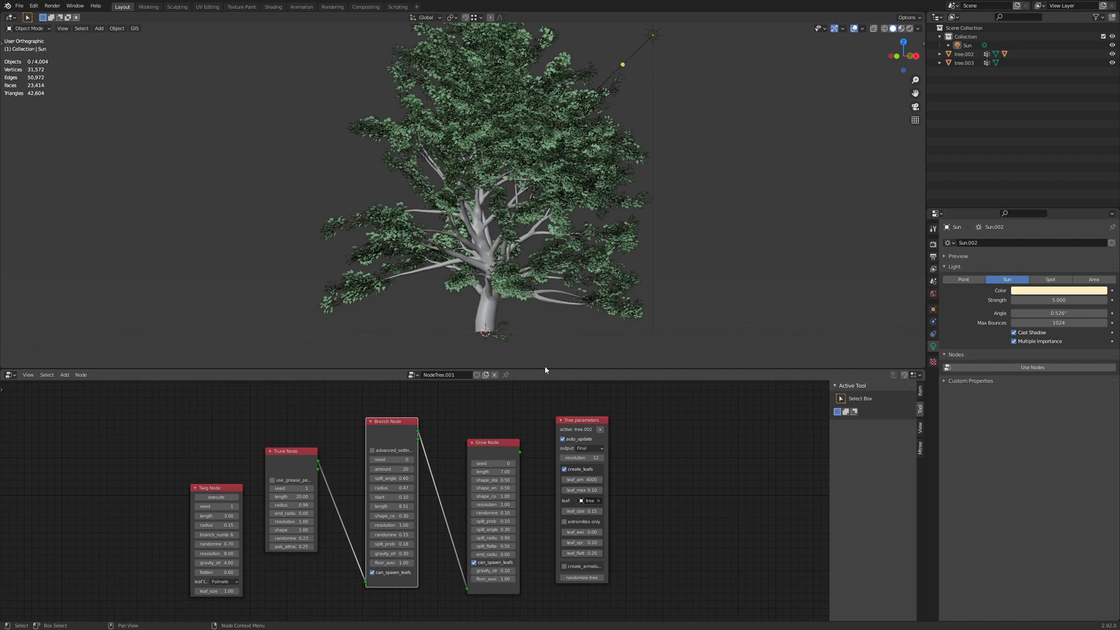
pyautogui.moveTo(545, 362); pyautogui.dragTo(586, 196, button='middle')
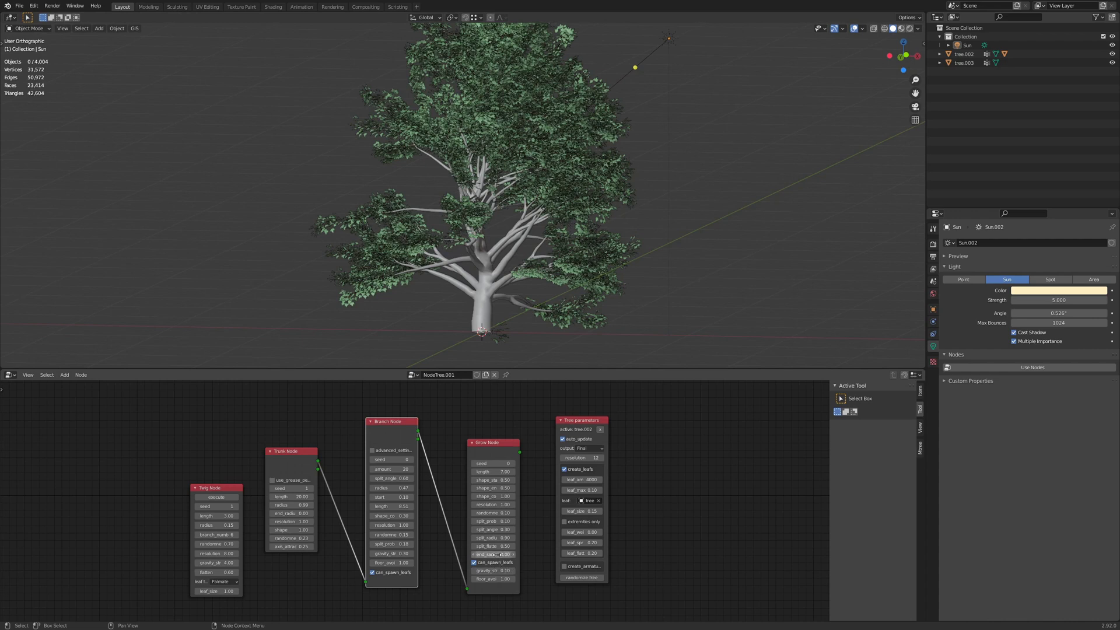
pyautogui.moveTo(519, 530); pyautogui.dragTo(536, 530)
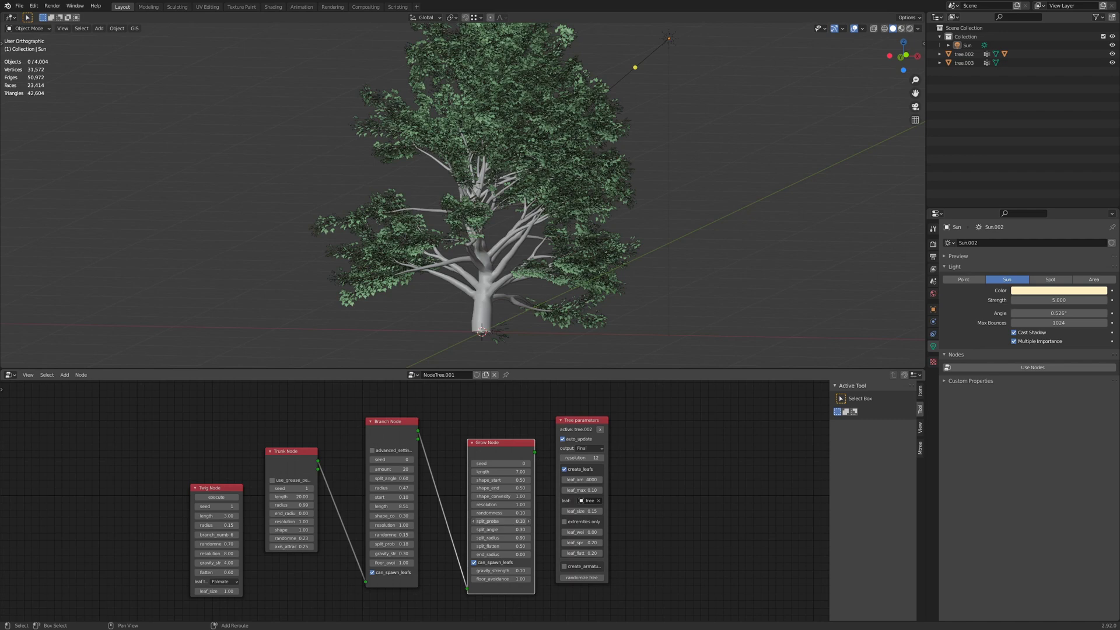
# Set the Grow Node's split_proba to 0.45 and inspect the tree's branches from several angles, ending in front view
pyautogui.moveTo(502, 520); pyautogui.dragTo(568, 521)
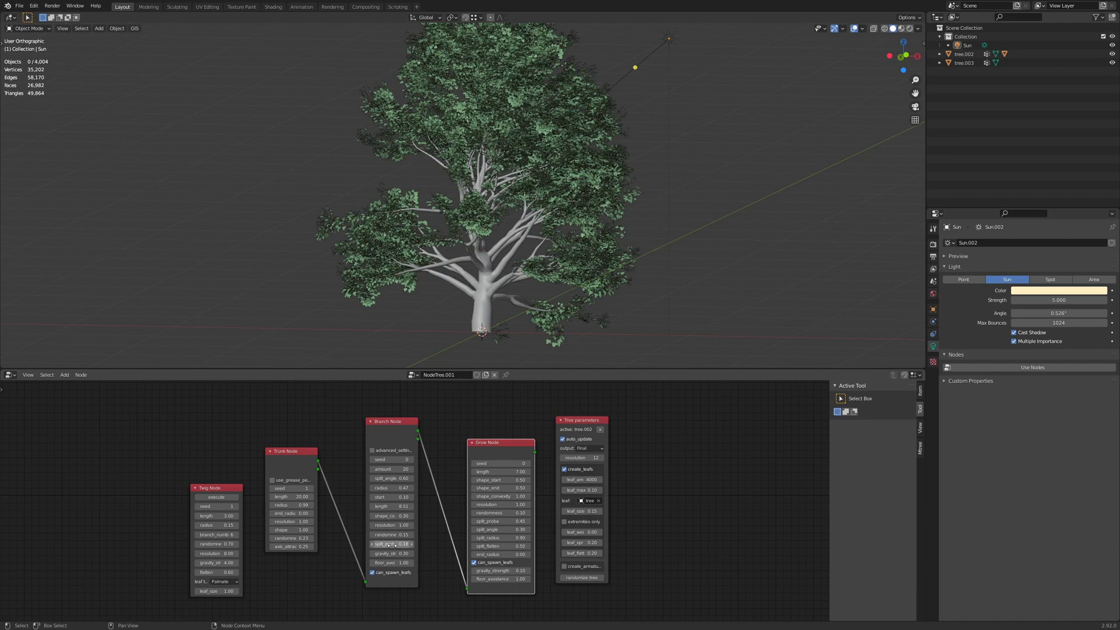
pyautogui.moveTo(486, 272); pyautogui.dragTo(653, 282, button='middle')
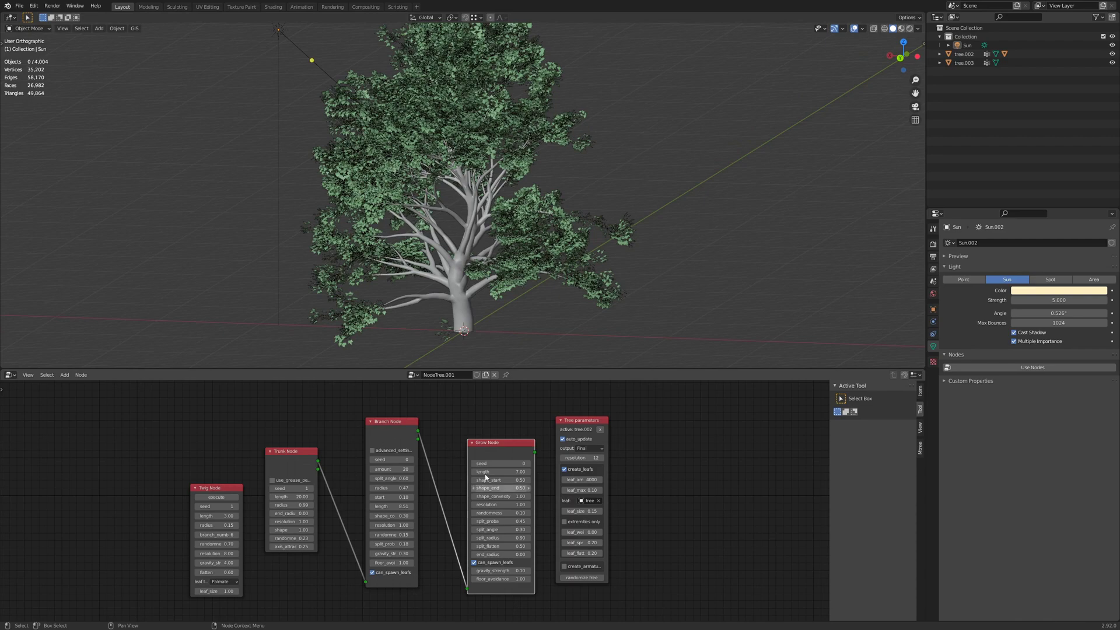
pyautogui.keyDown('shift'); pyautogui.moveTo(500, 287); pyautogui.dragTo(600, 272, button='middle'); pyautogui.keyUp('shift')
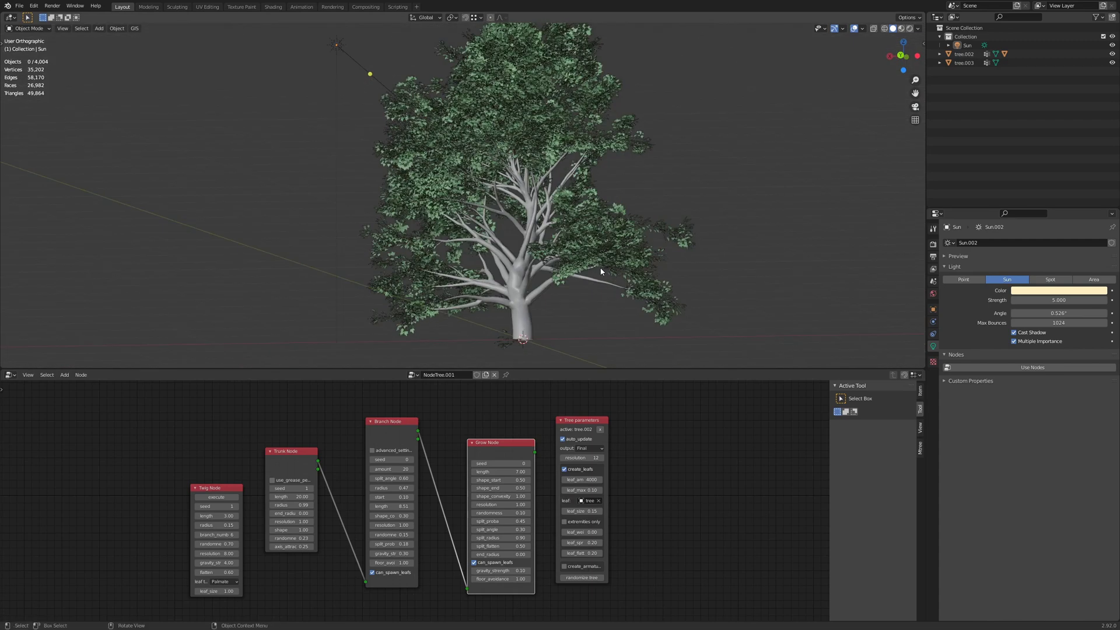
pyautogui.keyDown('shift'); pyautogui.moveTo(557, 324); pyautogui.dragTo(520, 272, button='middle'); pyautogui.keyUp('shift')
pyautogui.scroll(2, 514, 233)
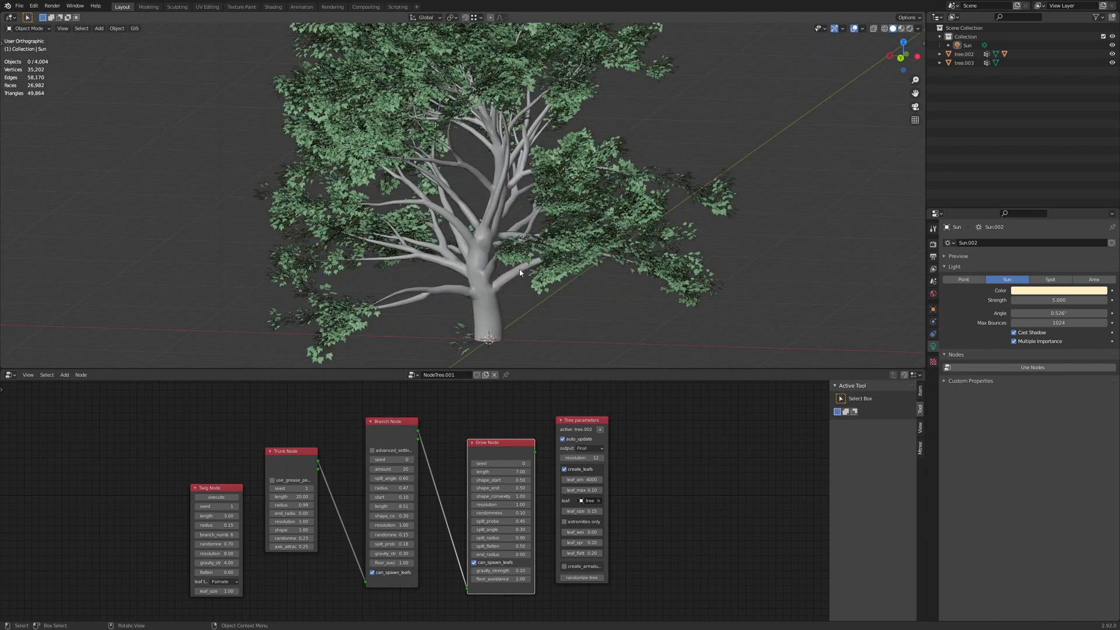
pyautogui.press('KP_1')
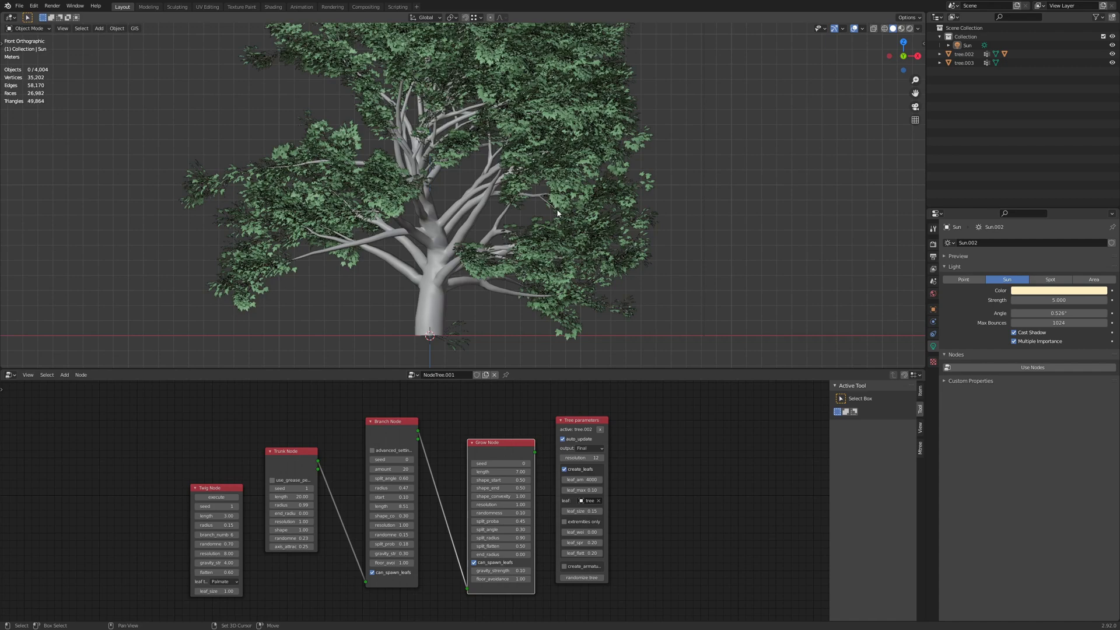
pyautogui.scroll(-3, 575, 244)
pyautogui.keyDown('shift'); pyautogui.moveTo(571, 243); pyautogui.dragTo(573, 244, button='middle'); pyautogui.keyUp('shift')
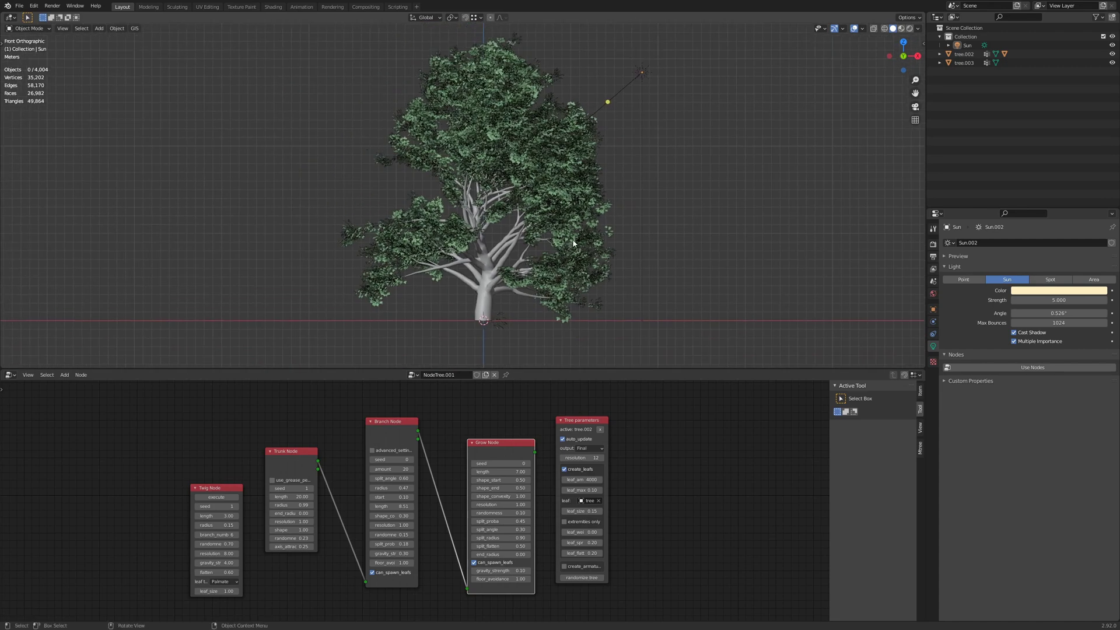
# Raise the Branch Node's floor_avoidance to 2.69 and check the low branches near the ground
pyautogui.scroll(7, 571, 327)
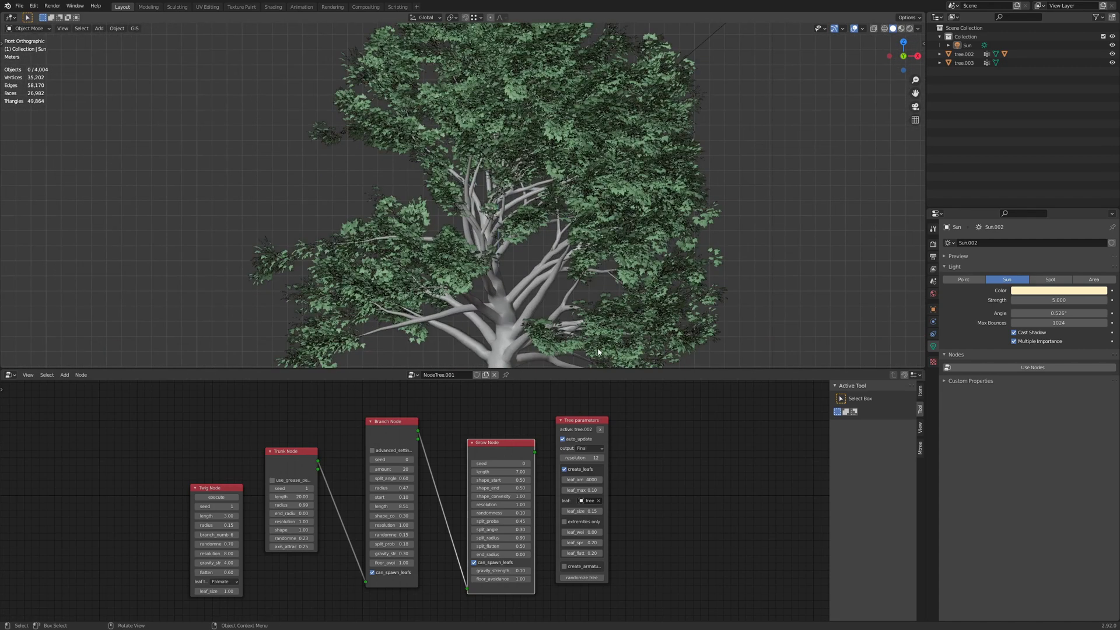
pyautogui.keyDown('shift'); pyautogui.moveTo(660, 293); pyautogui.dragTo(451, 243, button='middle'); pyautogui.keyUp('shift')
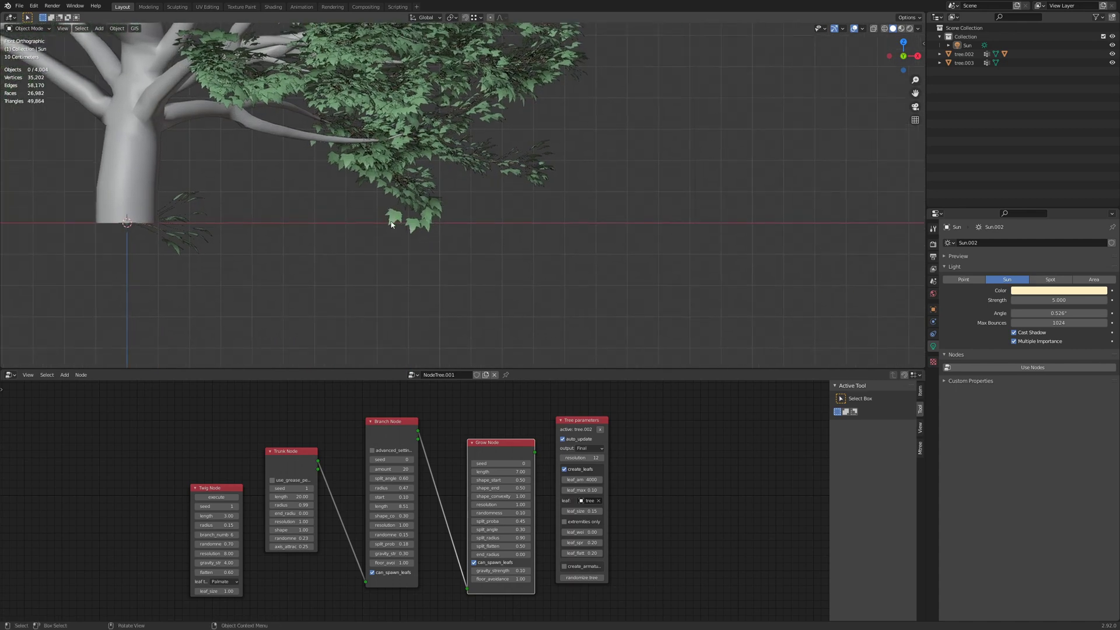
pyautogui.moveTo(427, 507); pyautogui.dragTo(416, 471, button='middle')
pyautogui.scroll(2, 385, 532)
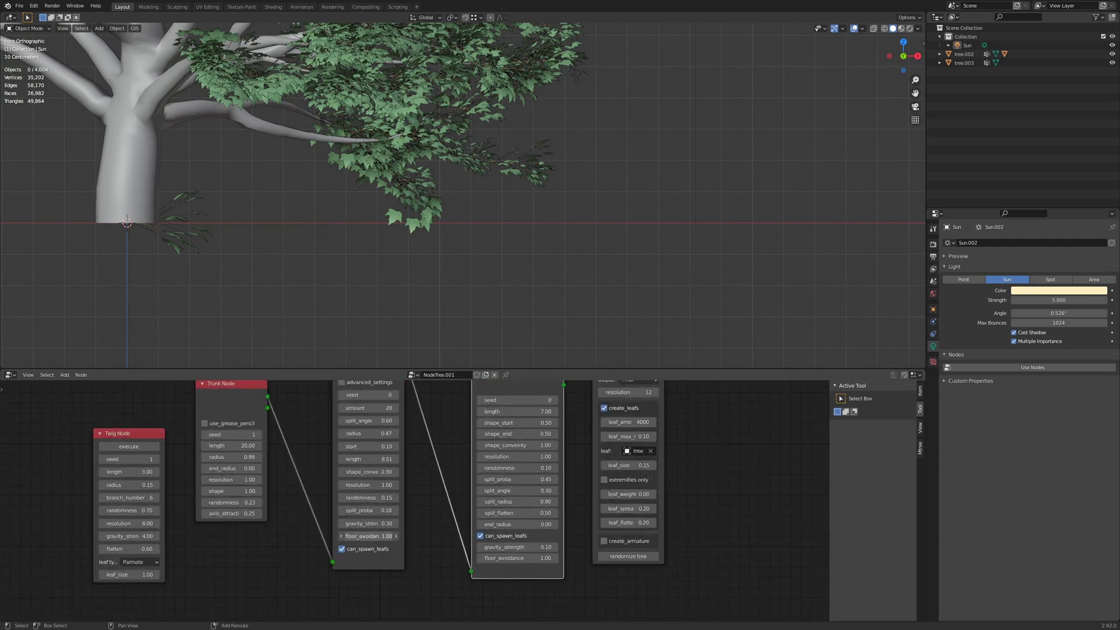
pyautogui.moveTo(368, 536); pyautogui.dragTo(440, 535)
pyautogui.scroll(-5, 338, 207)
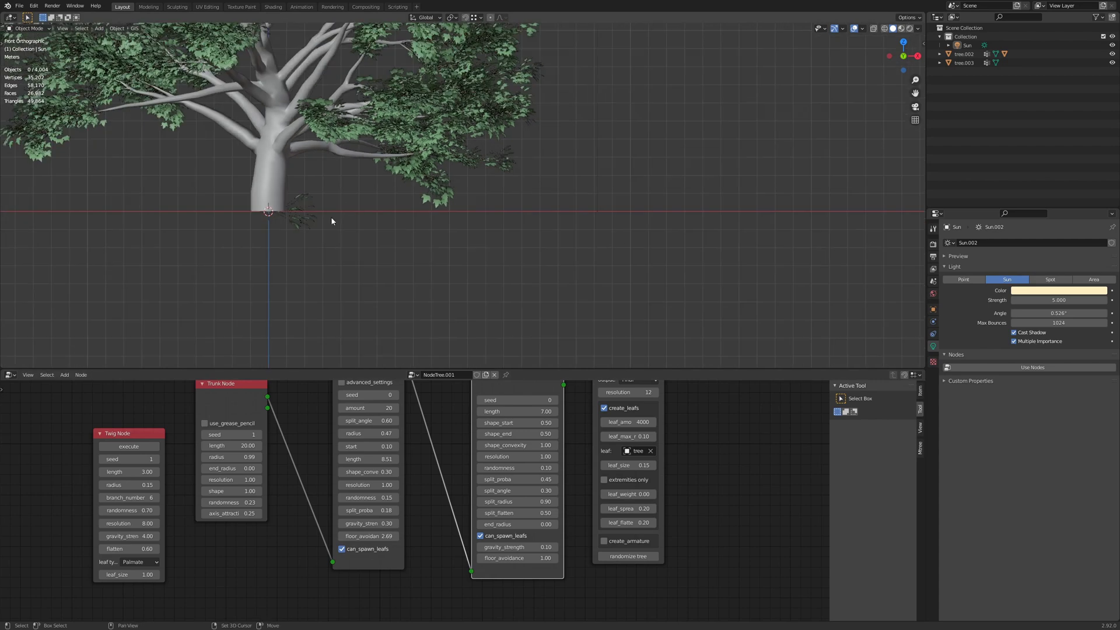
pyautogui.keyDown('shift'); pyautogui.moveTo(330, 216); pyautogui.dragTo(502, 290, button='middle'); pyautogui.keyUp('shift')
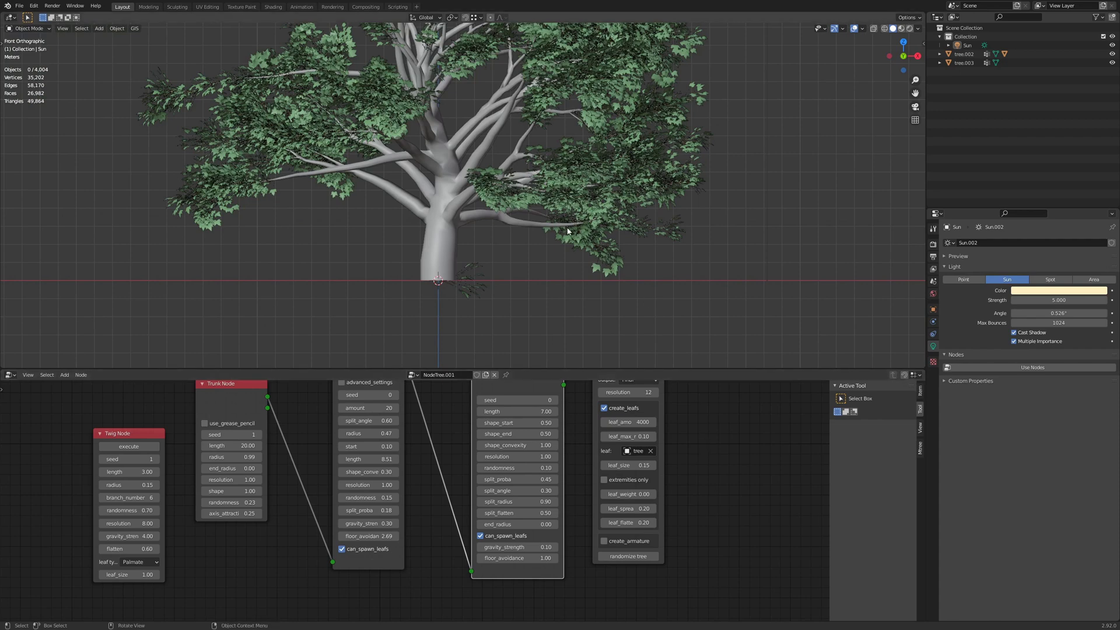
pyautogui.scroll(-5, 603, 222)
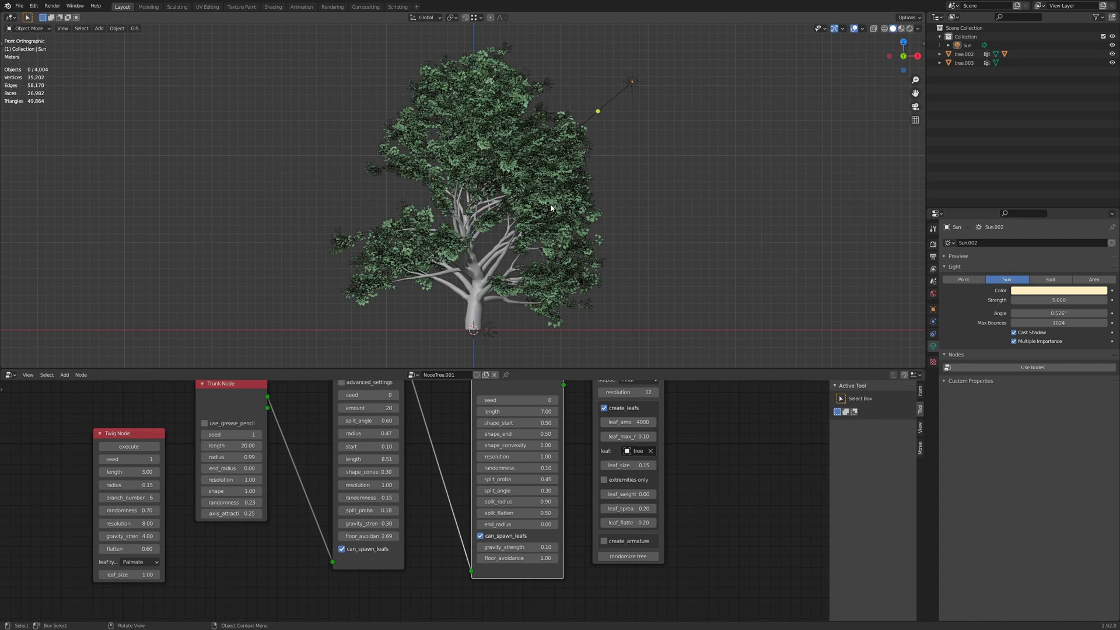
# Add a camera to the scene and set the render resolution to 1080 × 1080 px
pyautogui.hotkey('shift', 'a')
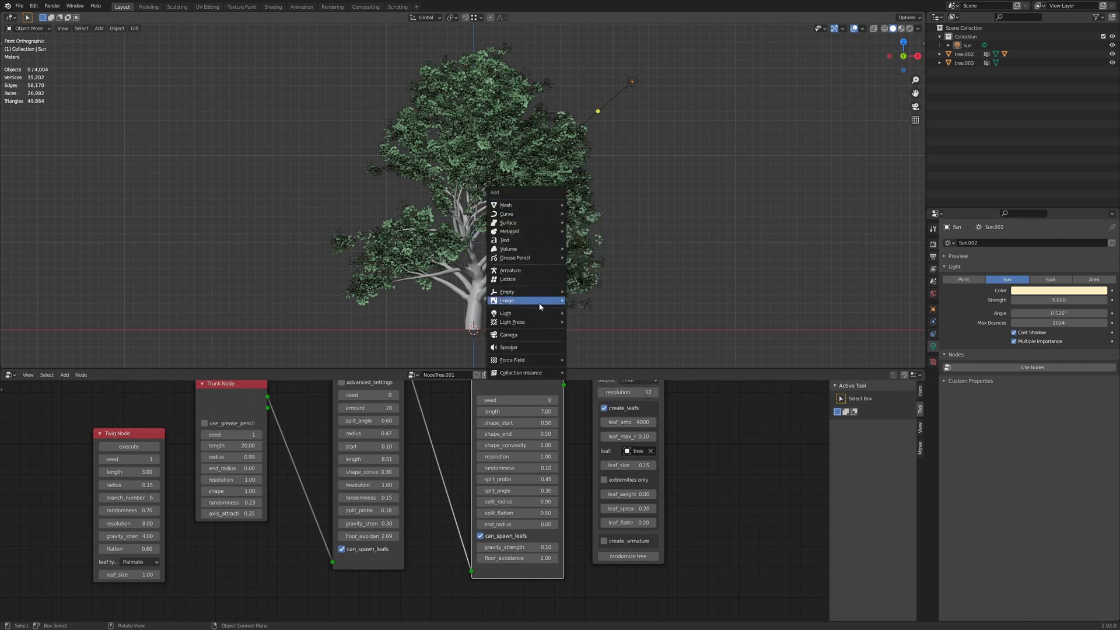
pyautogui.click(537, 340)
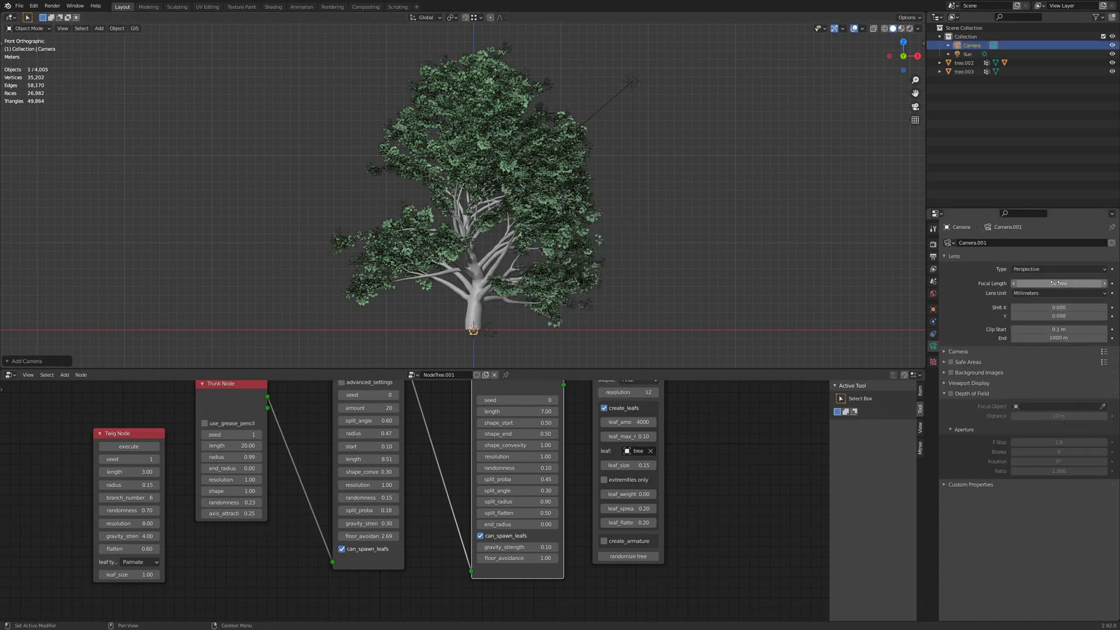
pyautogui.click(932, 257)
pyautogui.click(1062, 253)
pyautogui.write('1080')
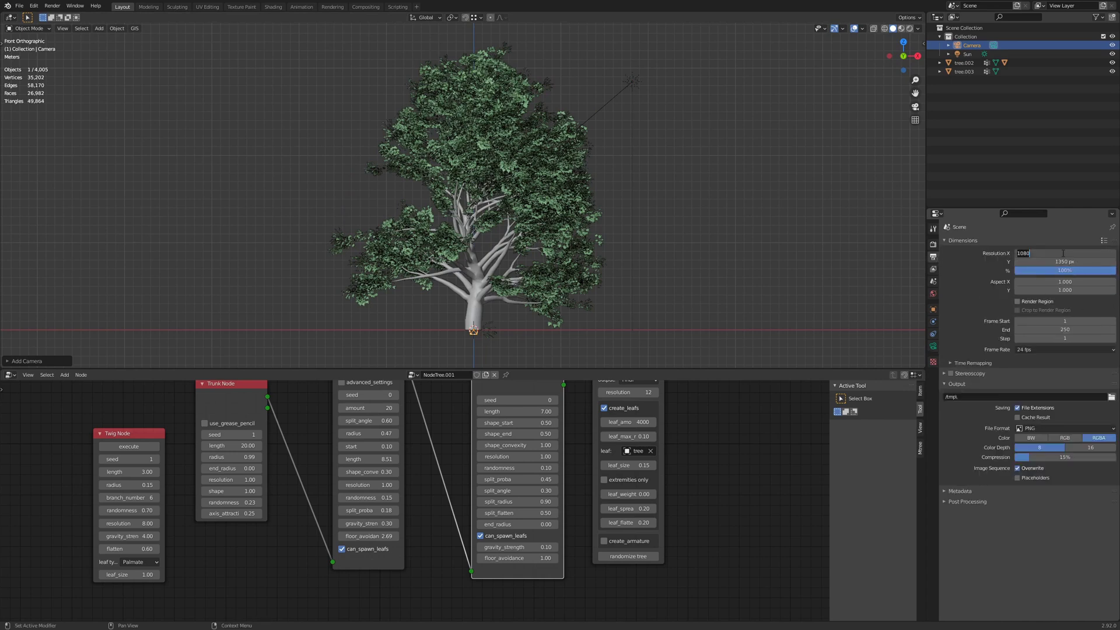
pyautogui.press('BackSpace')
pyautogui.press('BackSpace')
pyautogui.press('BackSpace')
pyautogui.press('BackSpace')
pyautogui.write('1080')
pyautogui.press('Tab')
pyautogui.write('1080')
pyautogui.press('Return')
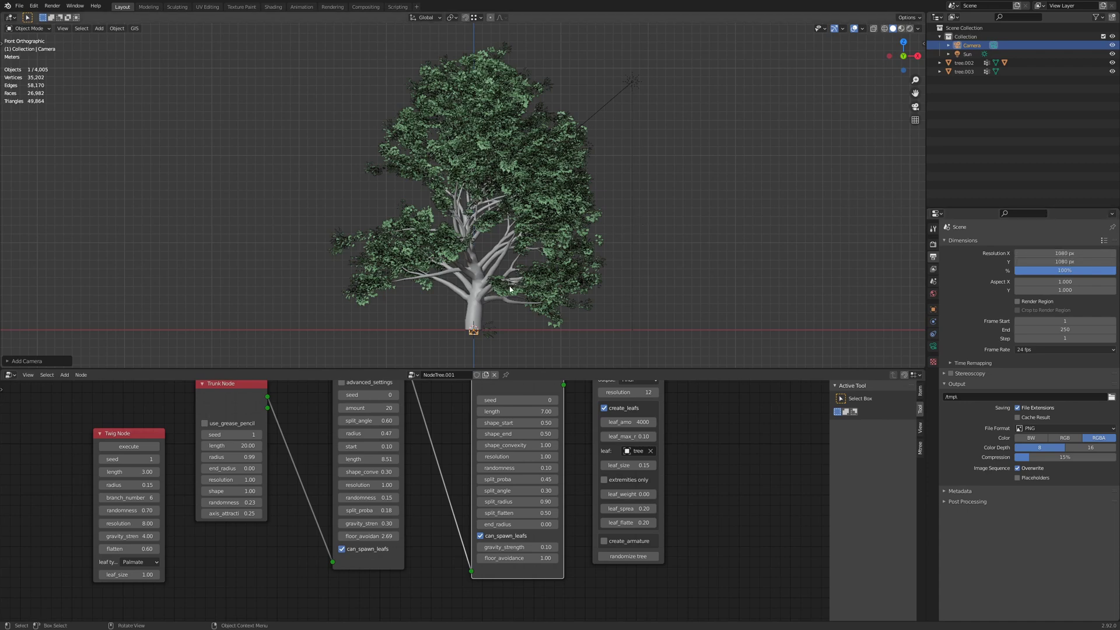
# Look through the camera and move it back from the tree about 25 m along its local Z axis
pyautogui.press('KP_0')
pyautogui.press('g')
pyautogui.press('z')
pyautogui.press('z')
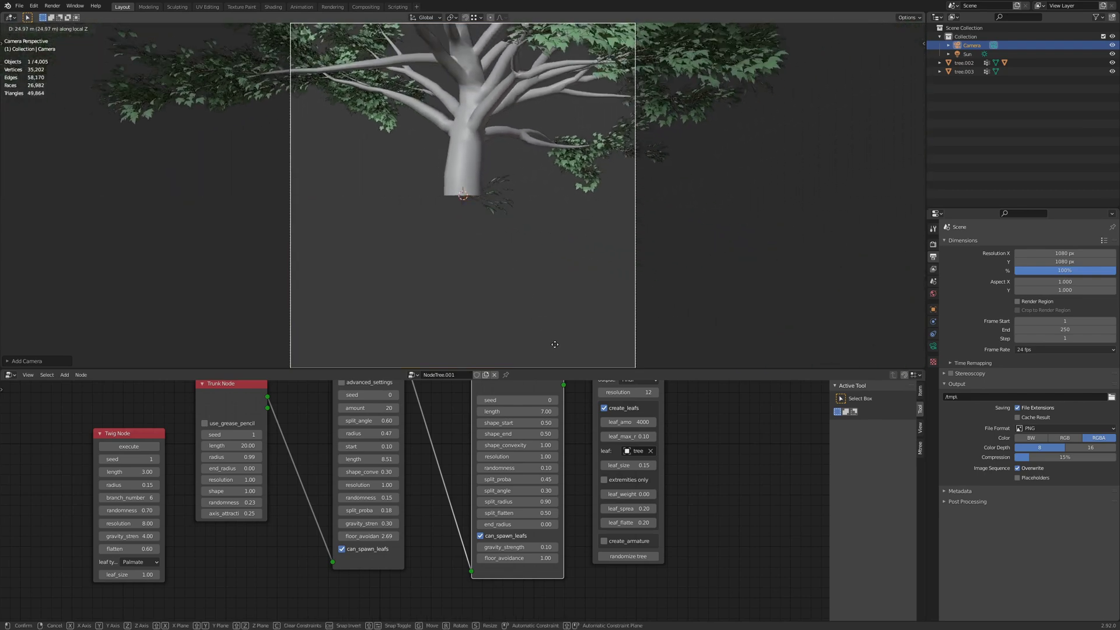
pyautogui.click(561, 320)
# Raise the camera along global Z to the tree's mid-height and pull it farther back along its local Z axis
pyautogui.press('g')
pyautogui.press('z')
pyautogui.press('z')
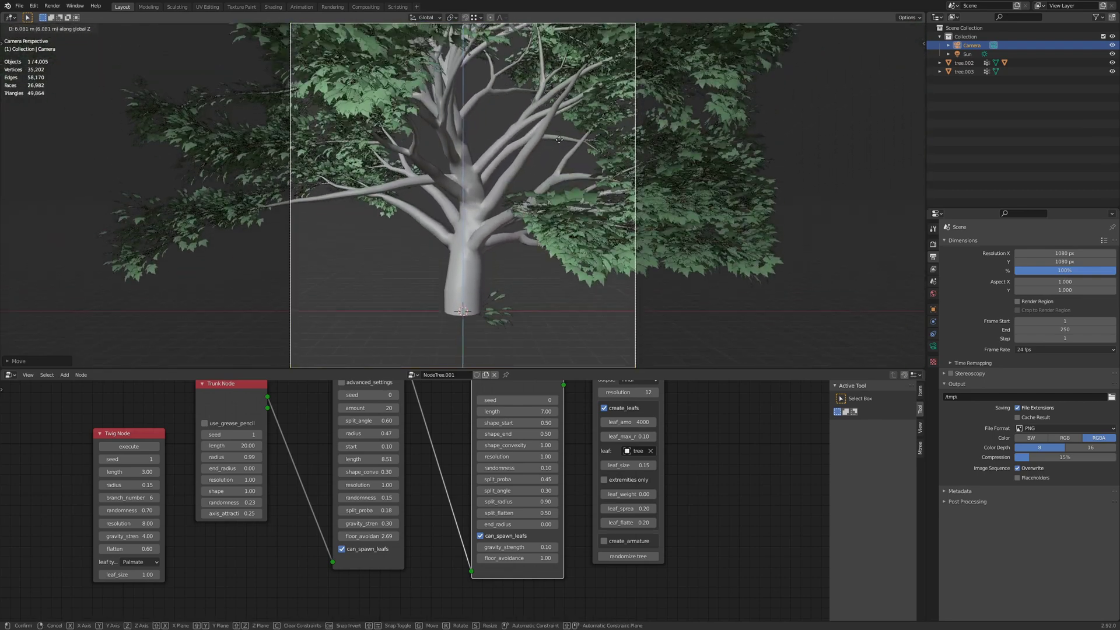
pyautogui.click(563, 325)
pyautogui.press('g')
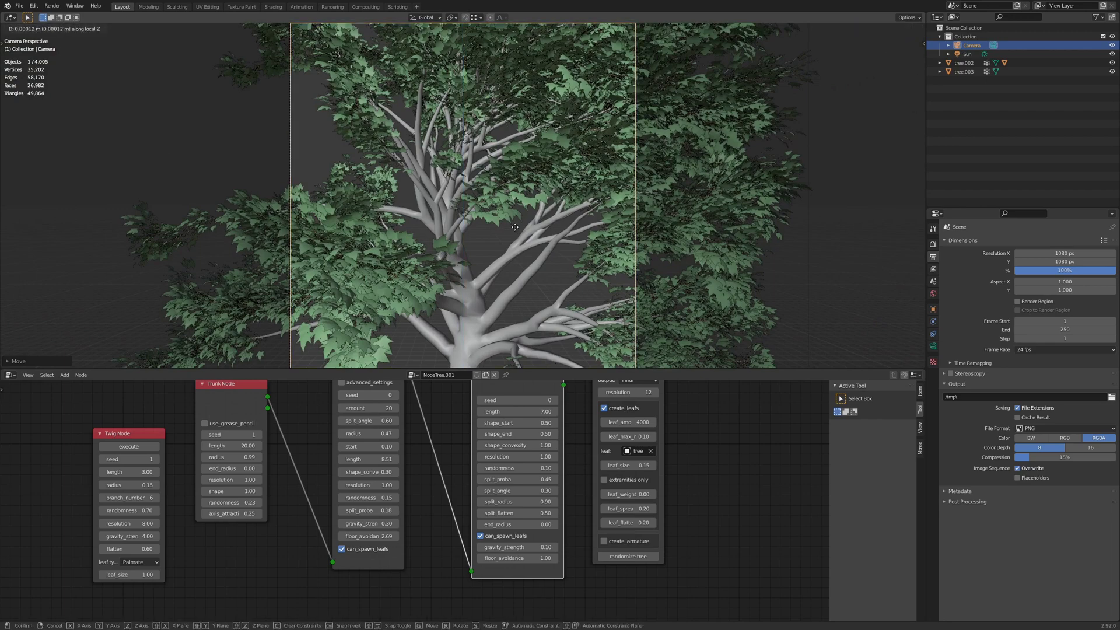
pyautogui.press('z')
pyautogui.press('z')
pyautogui.click(588, 88)
# Maximize the camera viewport and raise the camera along global Z until the whole tree fits inside the frame
pyautogui.hotkey('ctrl', 'space')
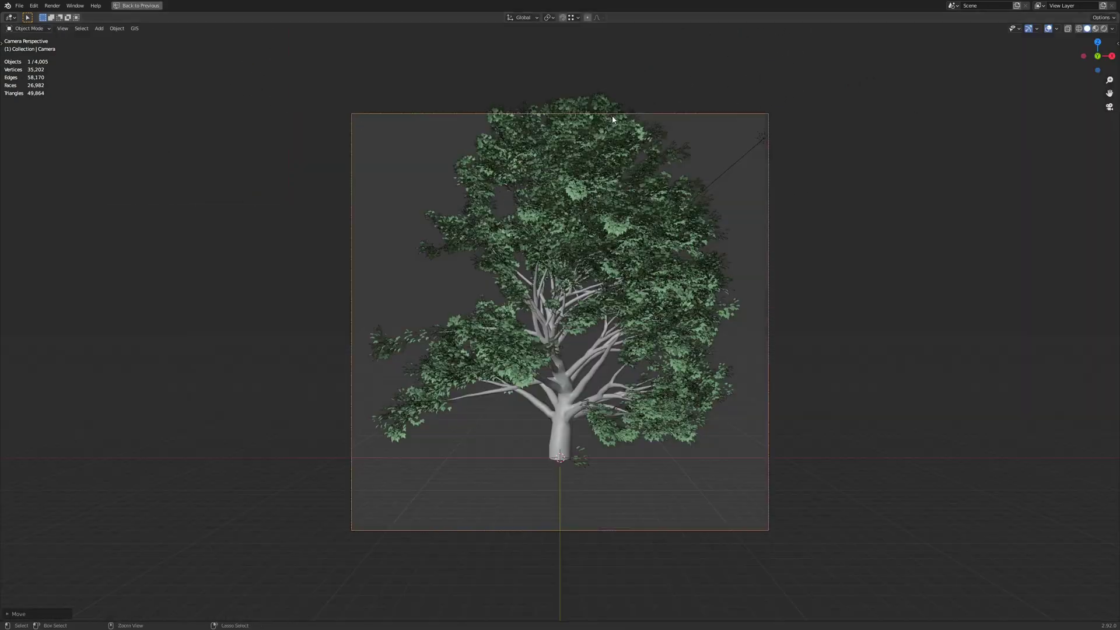
pyautogui.press('g')
pyautogui.press('z')
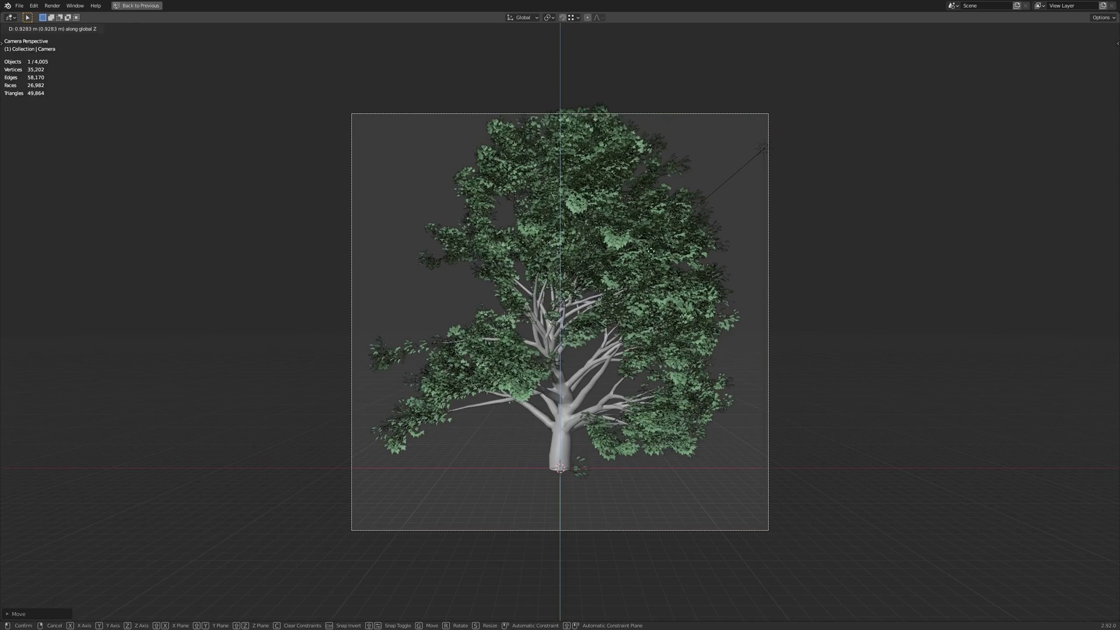
pyautogui.click(643, 54)
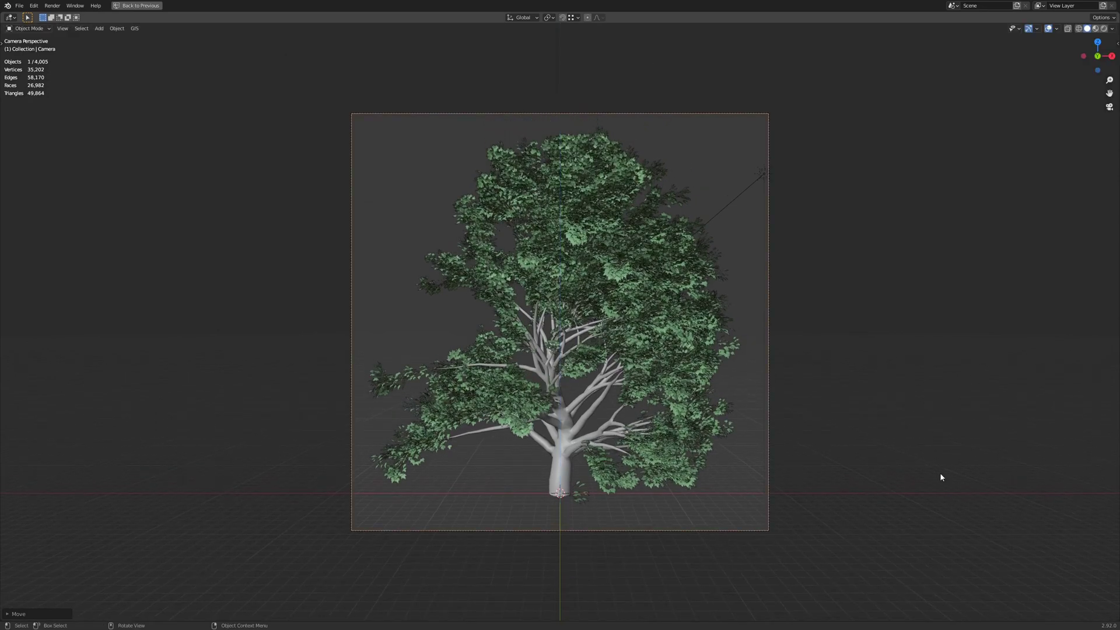
# Render the tree from the camera and centre the render window on the screen
pyautogui.press('F12')
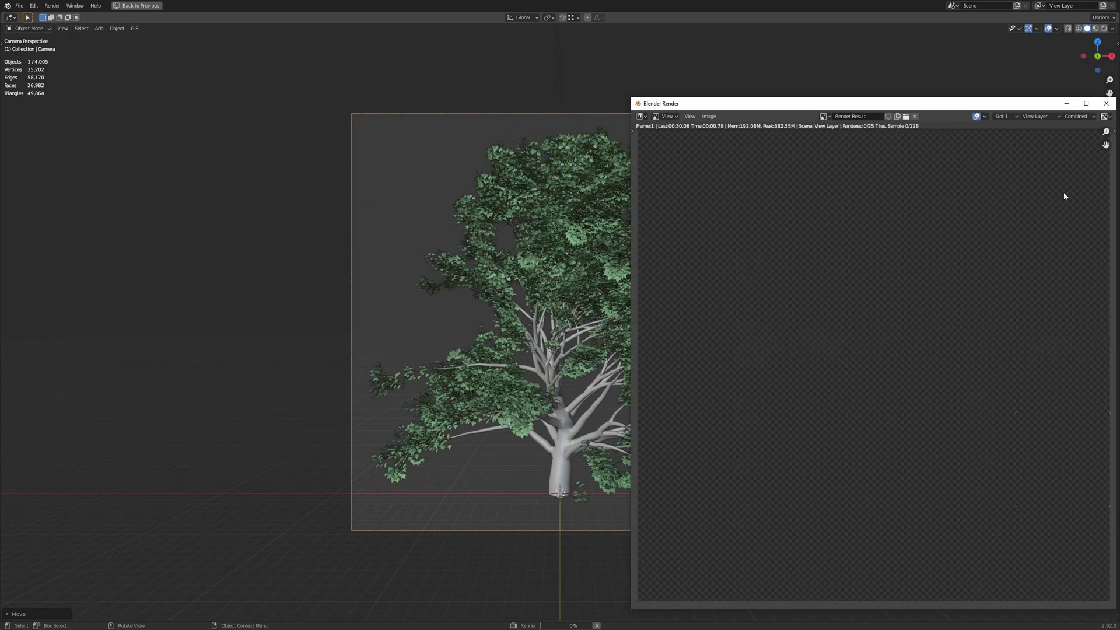
pyautogui.moveTo(963, 104); pyautogui.dragTo(650, 45)
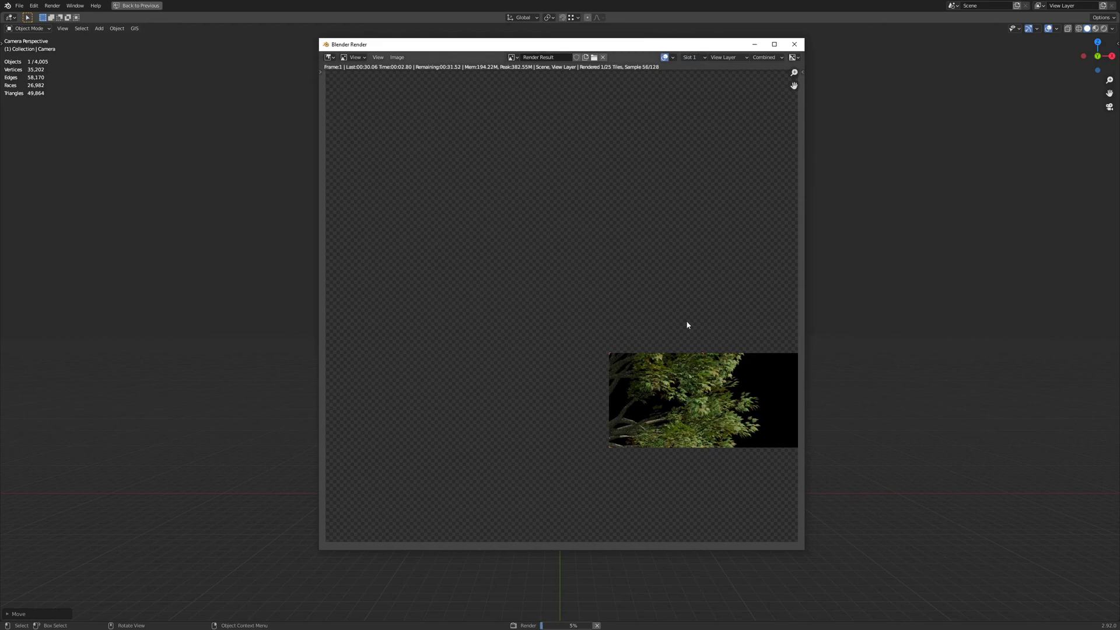